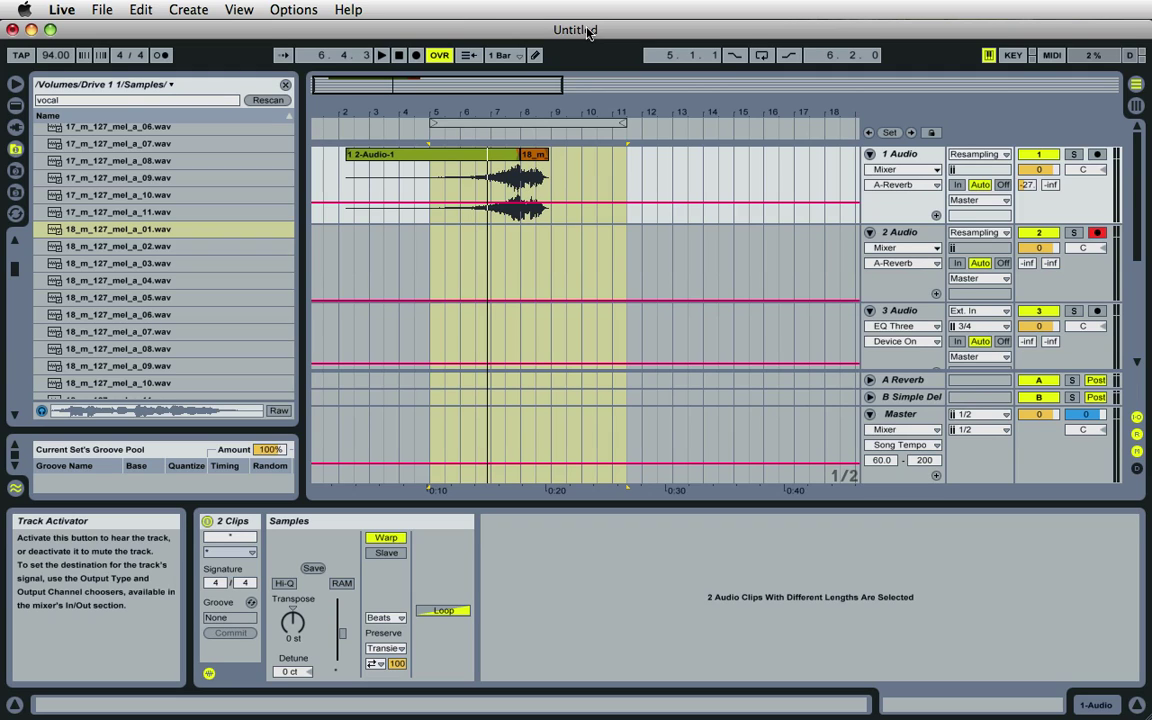
# Audition the current arrangement, then start a new Live Set, discarding changes and deleting temporary recordings.
pyautogui.click(475, 117)
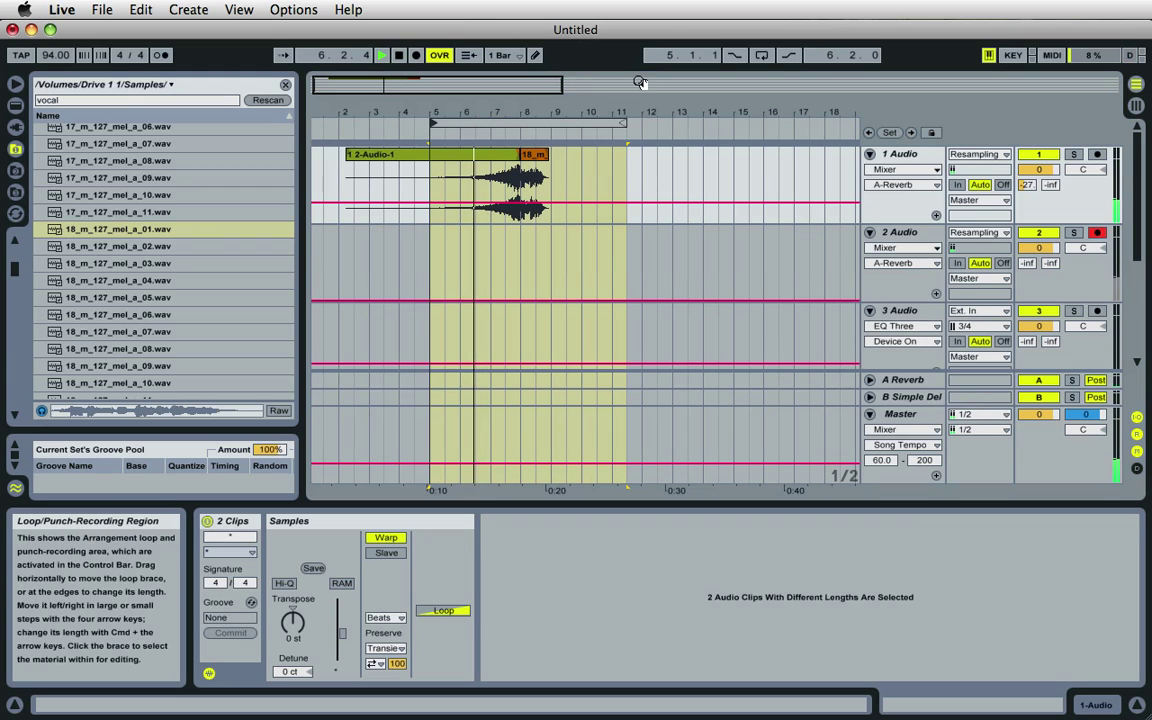
pyautogui.click(400, 56)
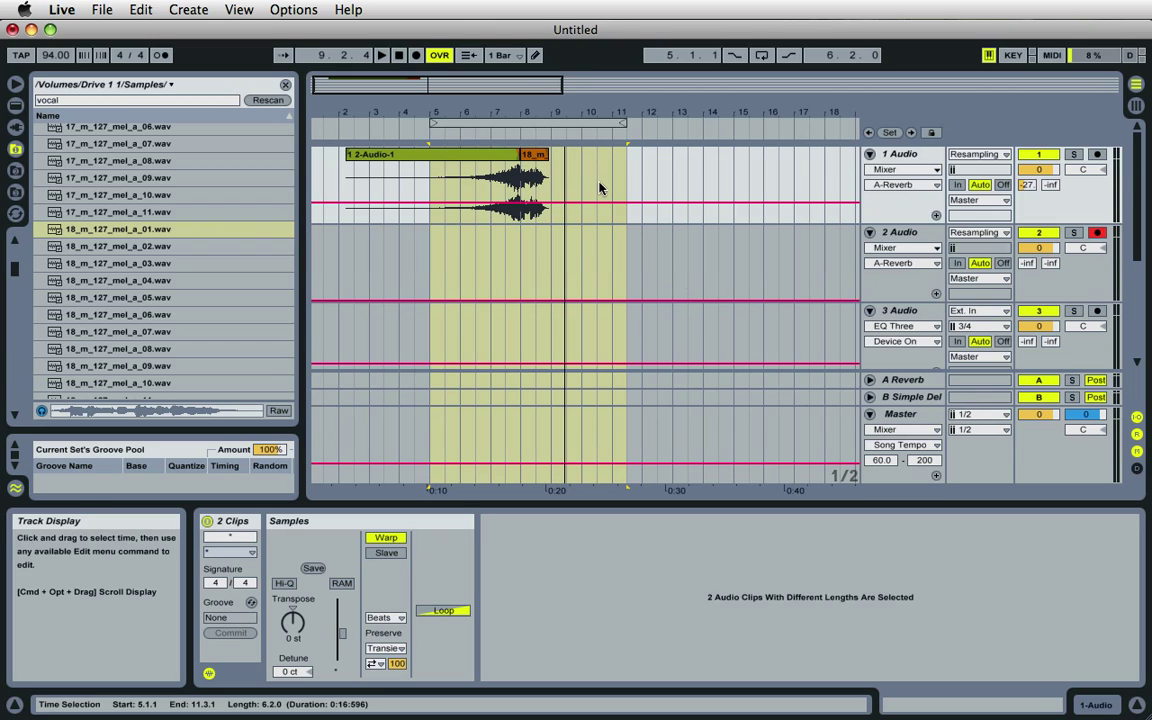
pyautogui.click(102, 9)
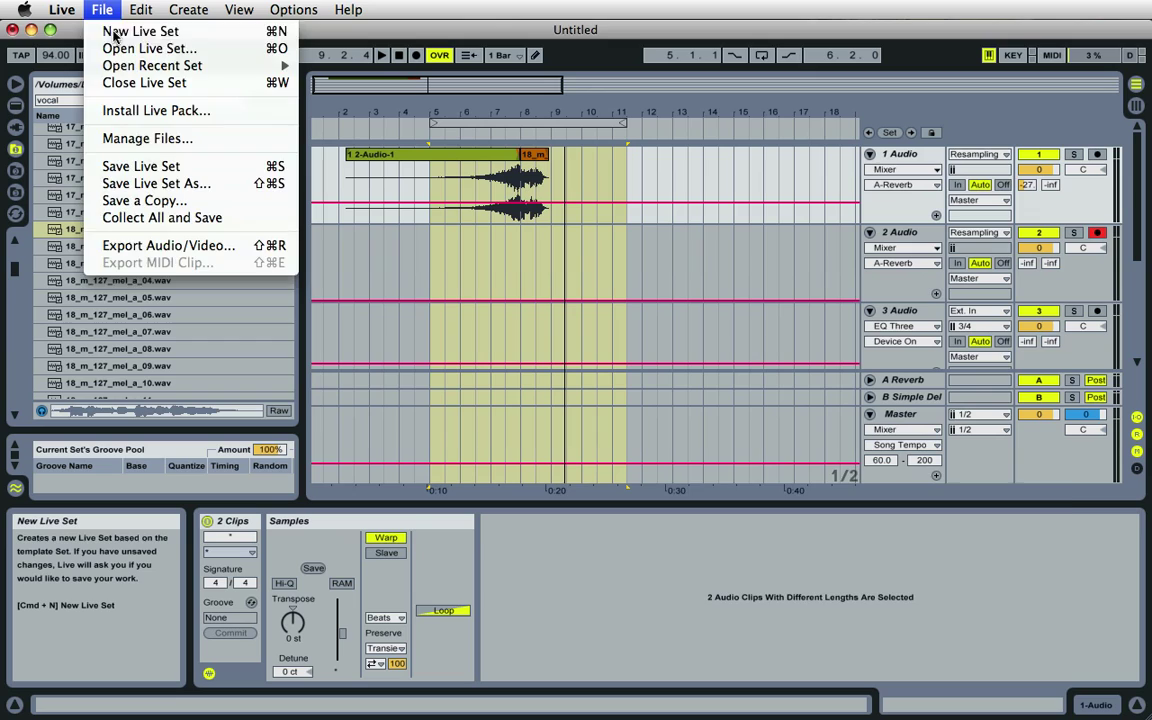
pyautogui.click(115, 33)
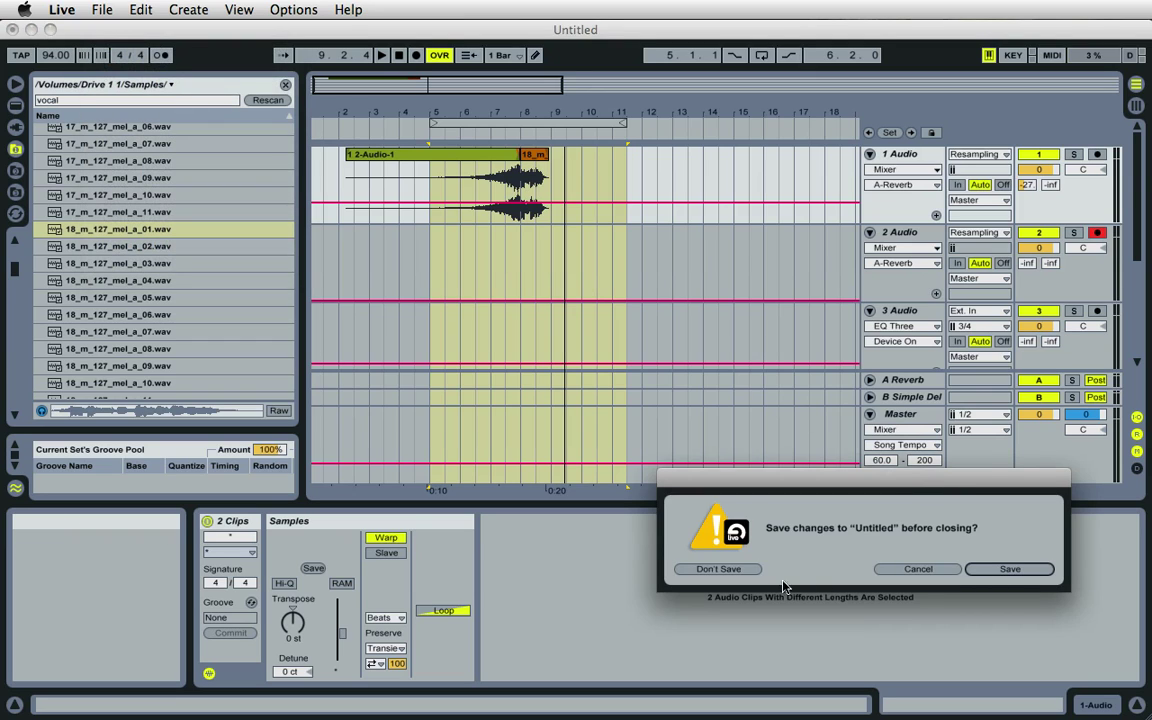
pyautogui.click(742, 571)
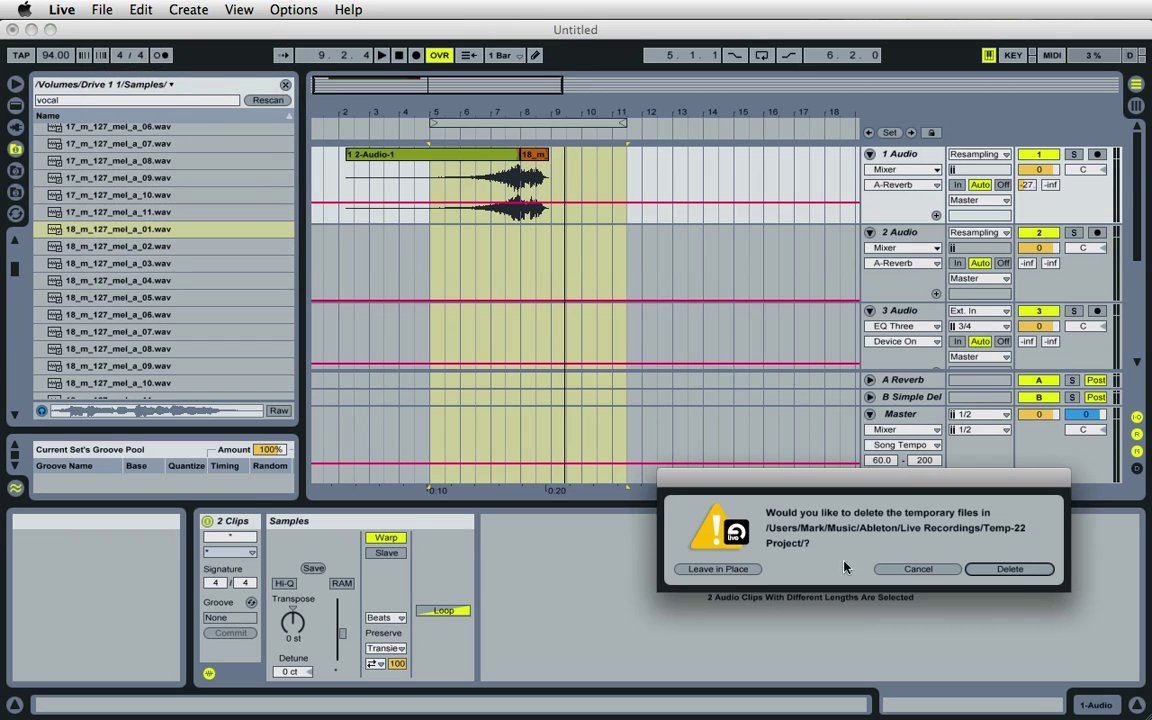
pyautogui.click(1035, 568)
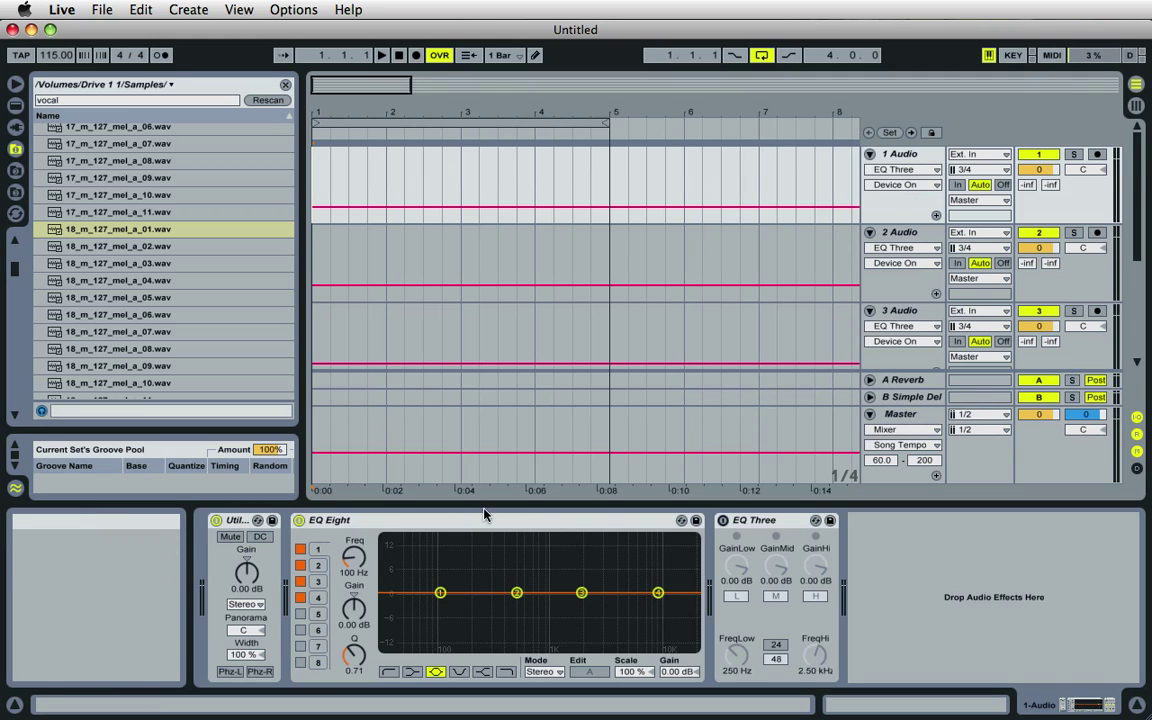
pyautogui.click(905, 232)
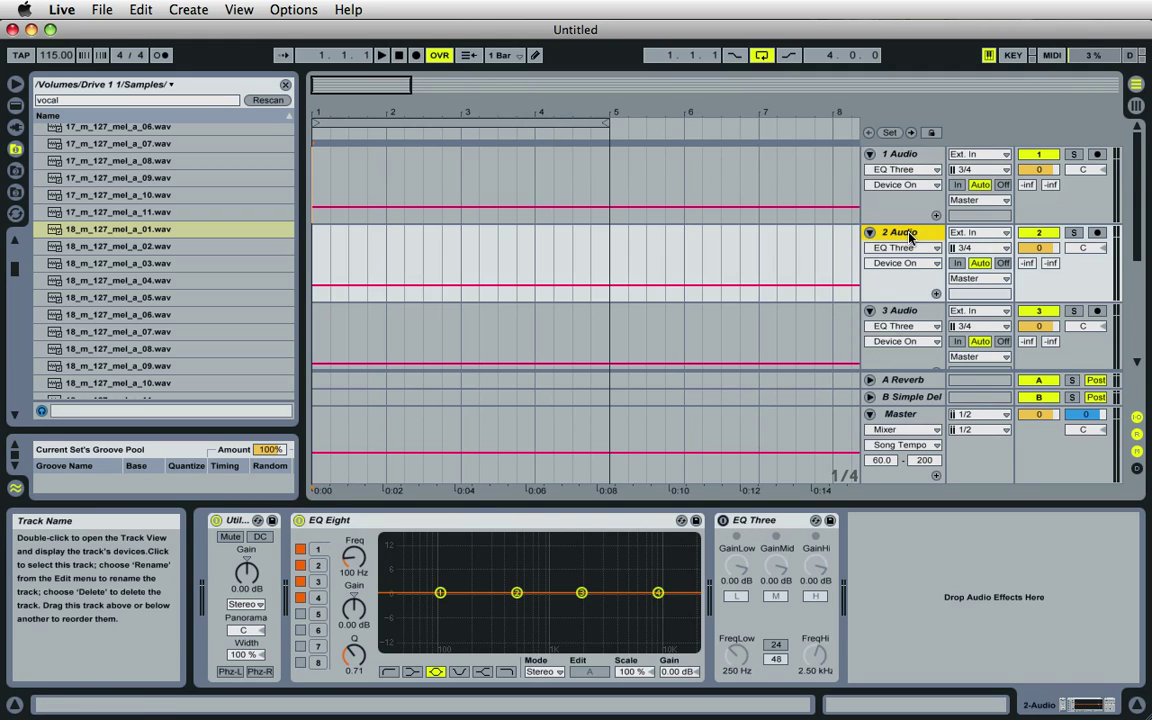
pyautogui.click(916, 155)
pyautogui.press('Down')
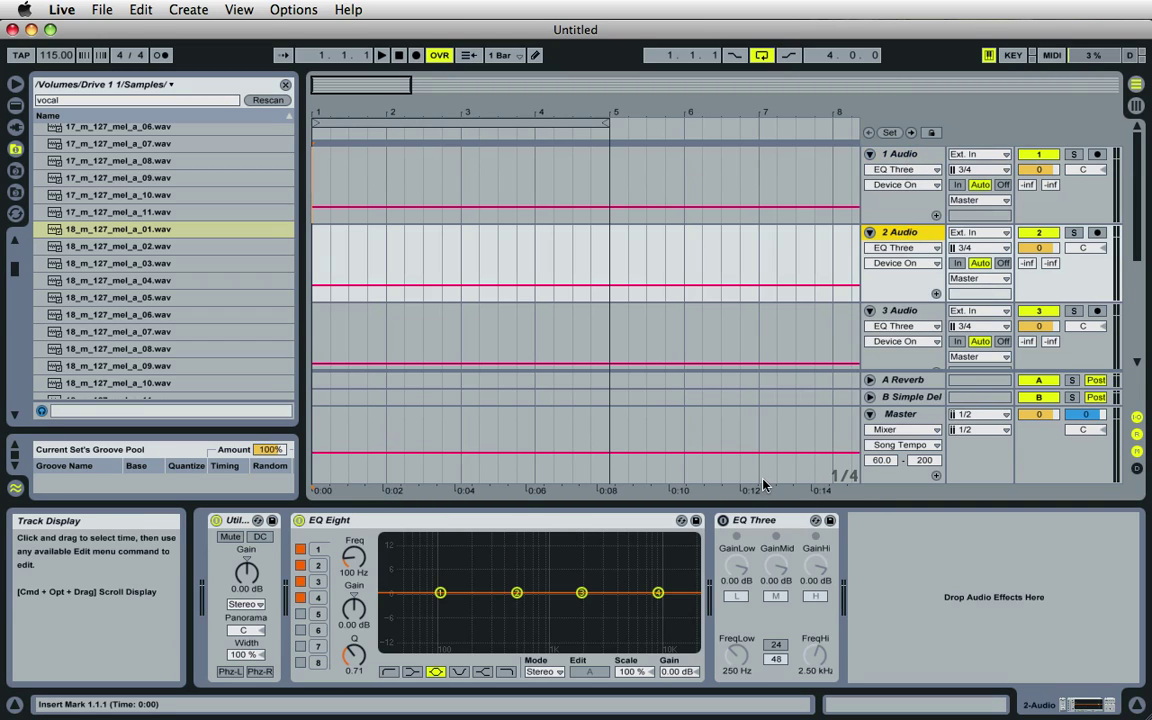
pyautogui.click(895, 154)
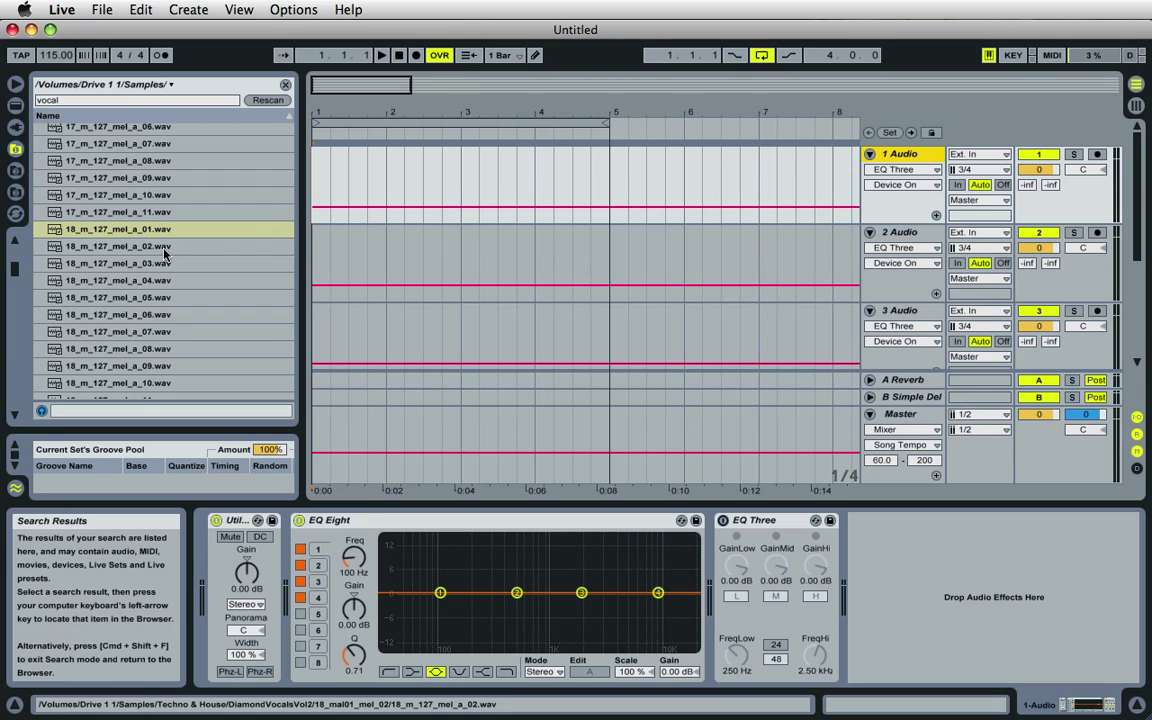
# Preview 18_m_127_mel_a_01.wav and place it on track 1 at bar 3.
pyautogui.click(80, 232)
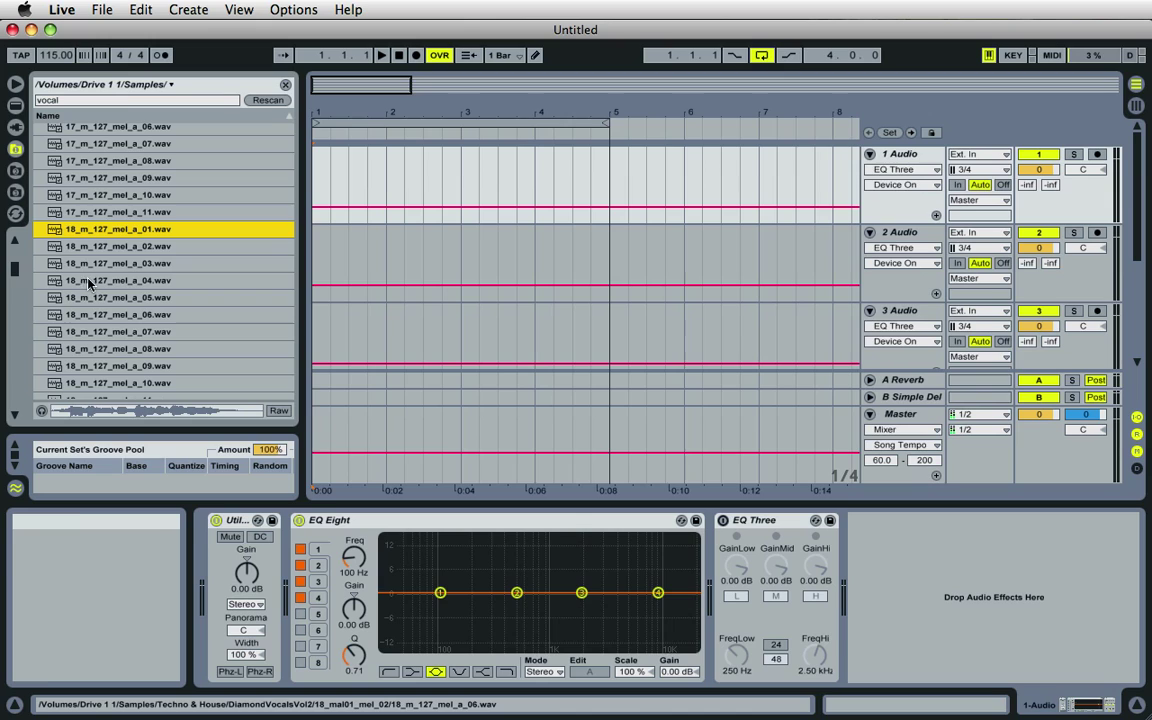
pyautogui.moveTo(58, 229); pyautogui.dragTo(465, 195)
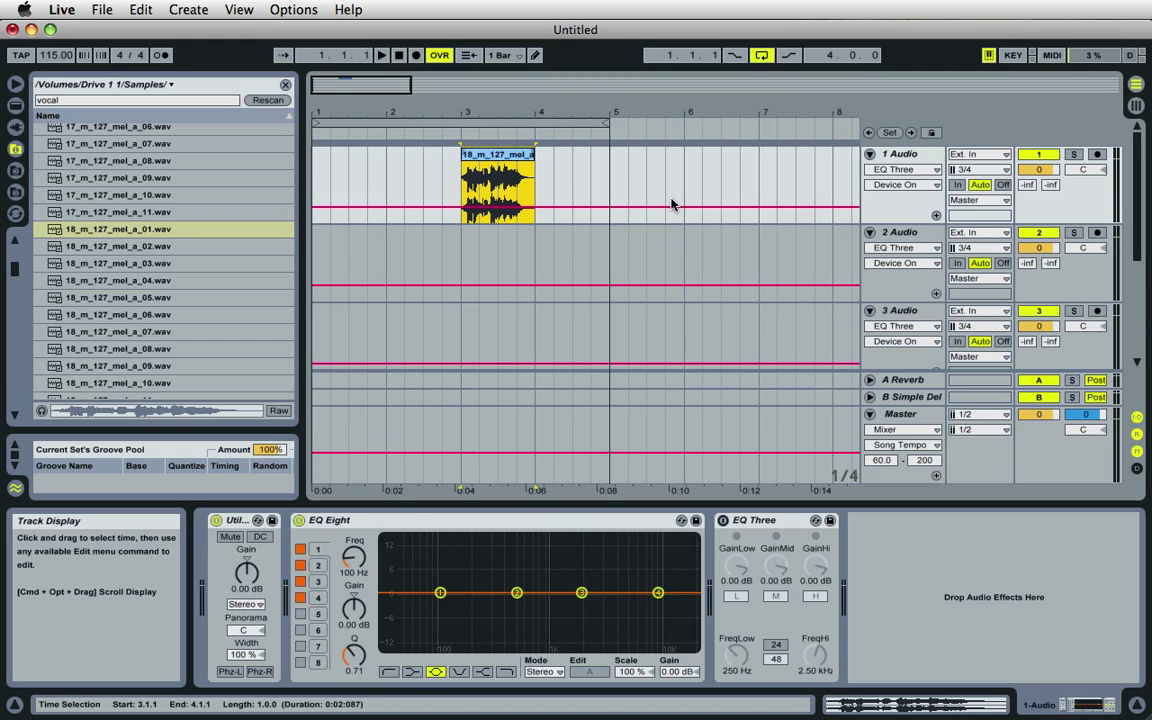
pyautogui.click(905, 155)
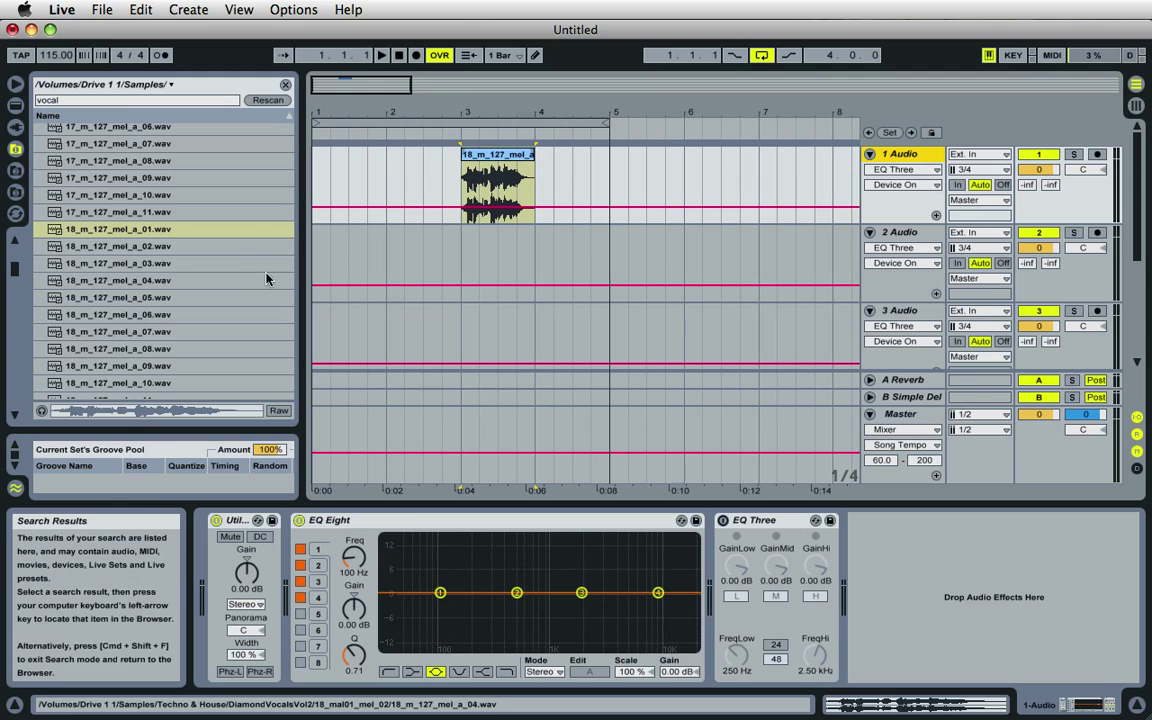
# Drag the Reverb audio effect from Live Devices into track 1's chain after EQ Three.
pyautogui.click(15, 104)
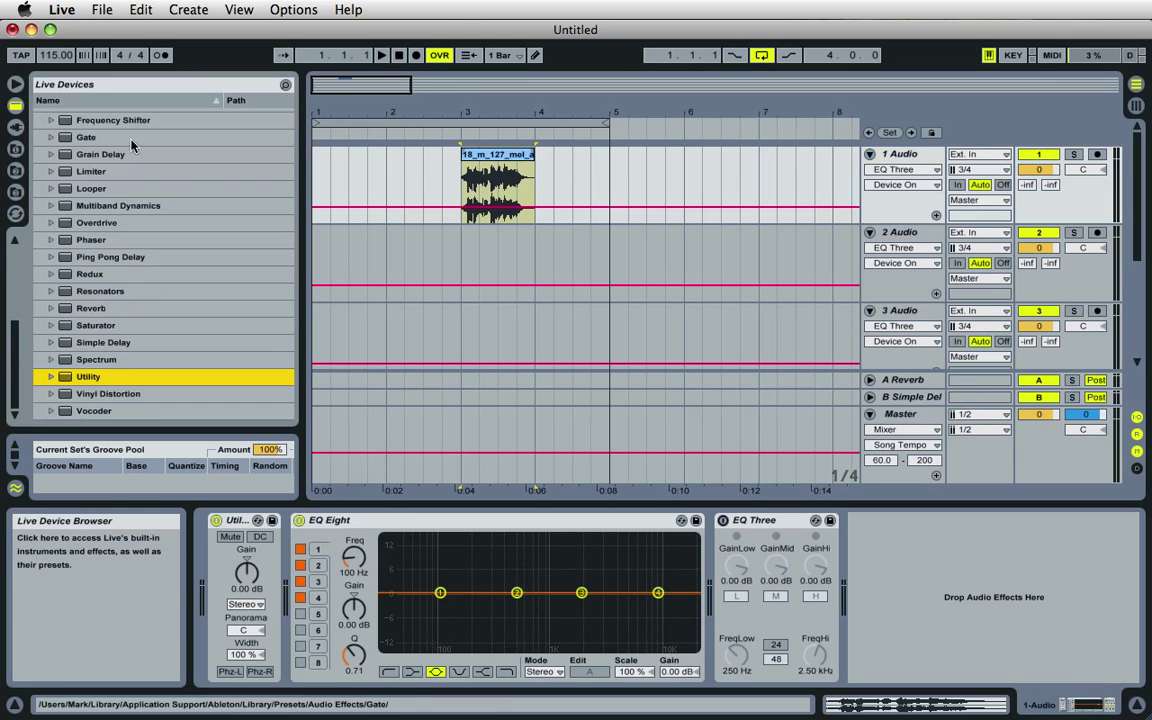
pyautogui.scroll(6, 213, 281)
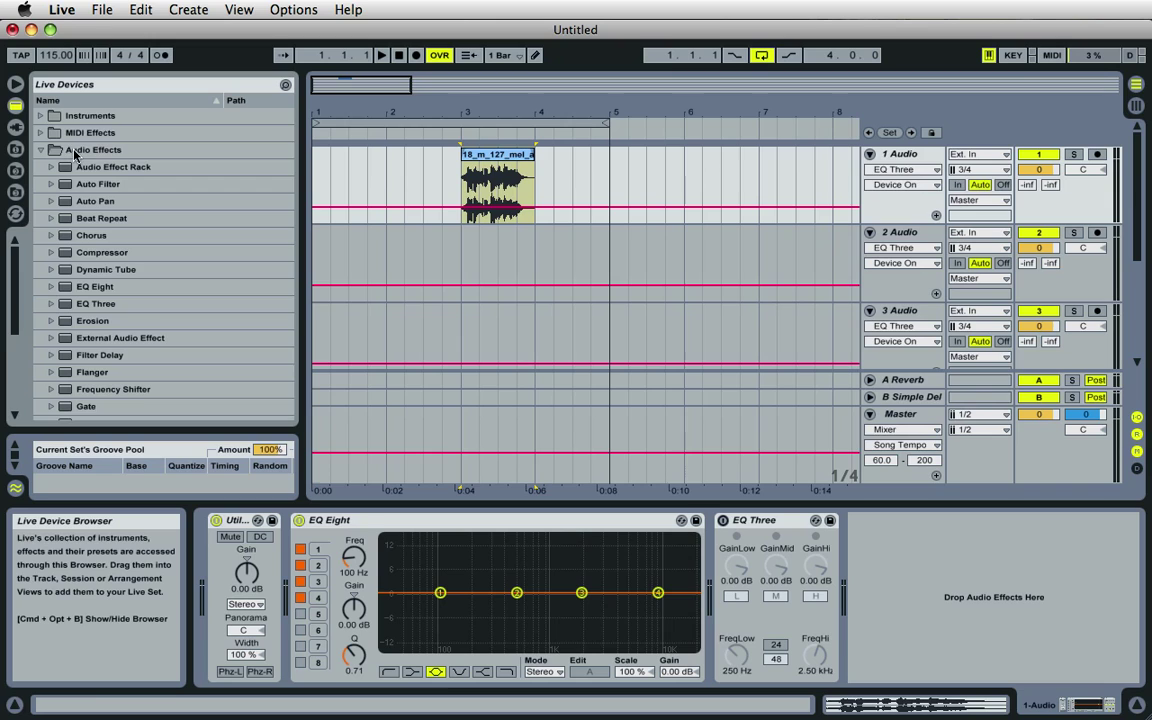
pyautogui.scroll(-8, 112, 214)
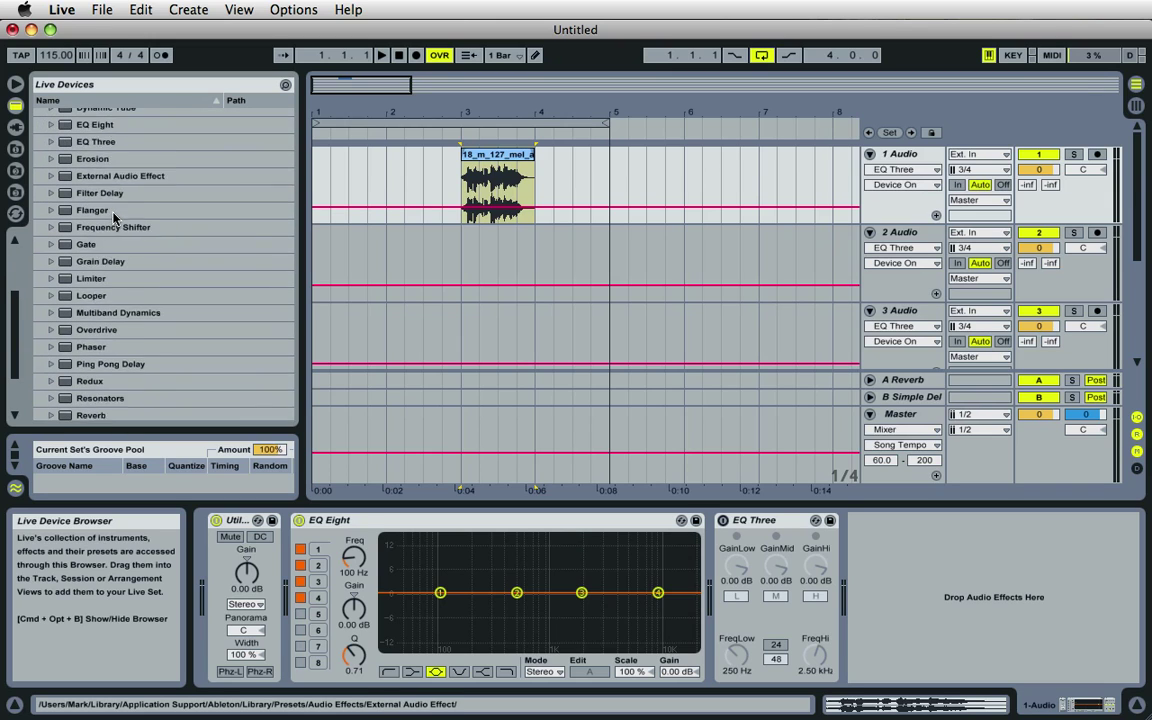
pyautogui.scroll(-3, 114, 216)
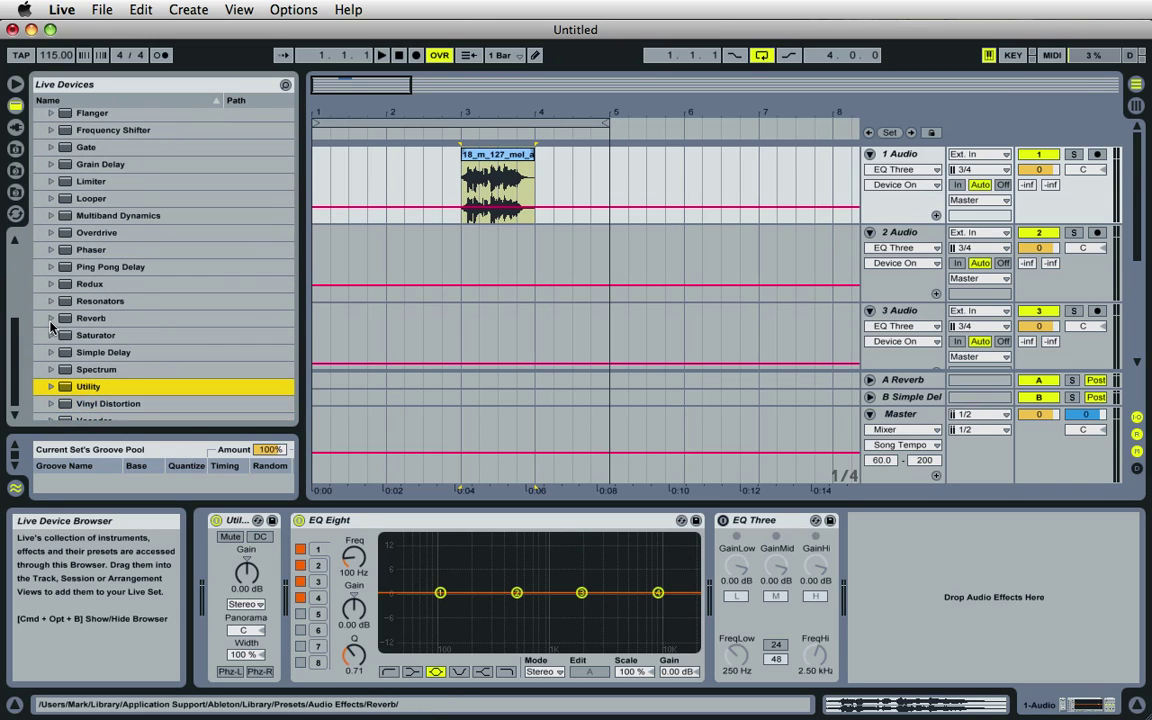
pyautogui.click(51, 319)
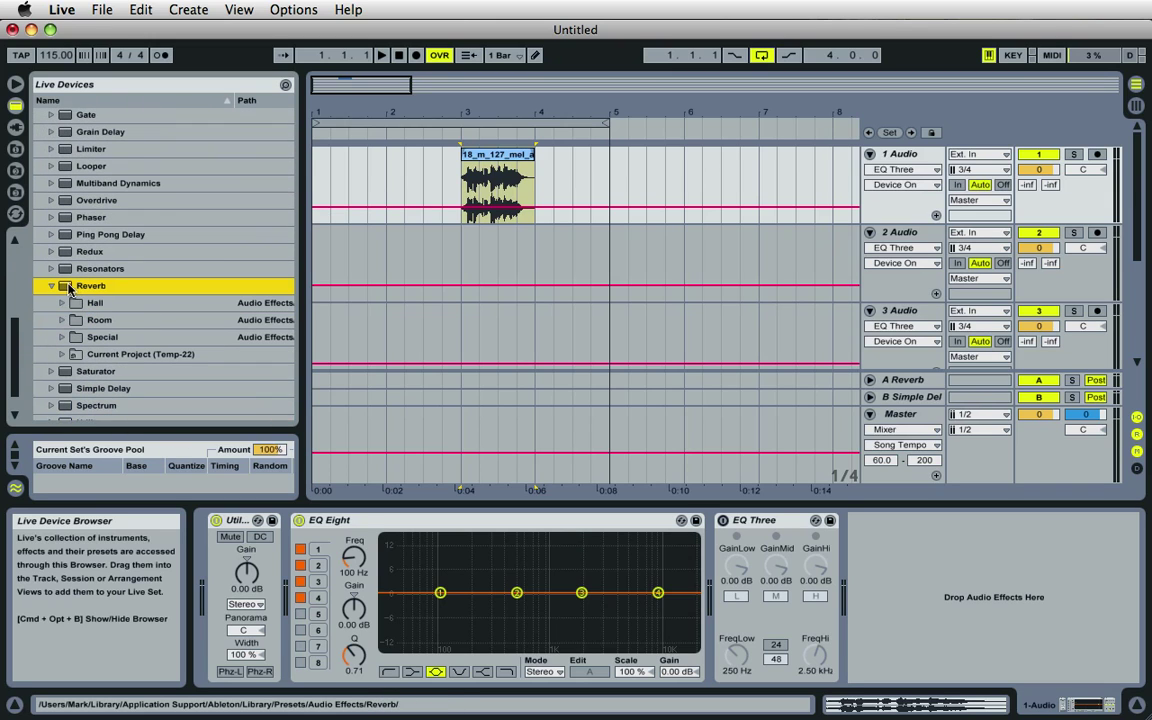
pyautogui.click(52, 286)
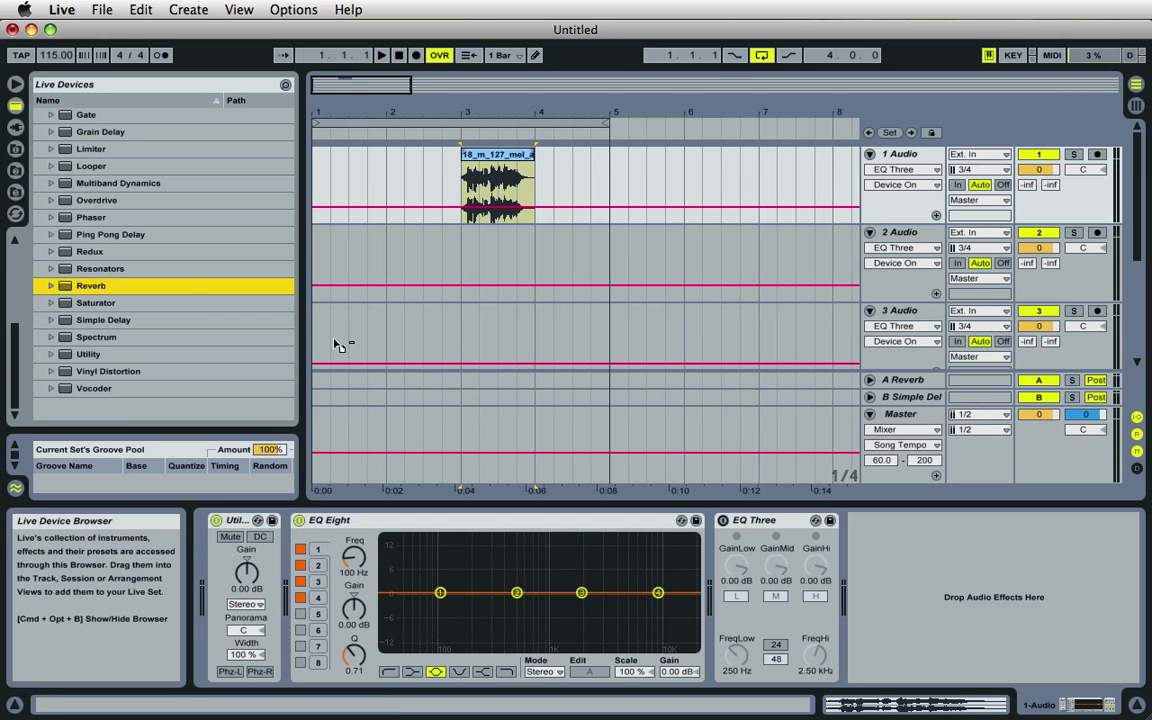
pyautogui.moveTo(338, 345); pyautogui.dragTo(885, 560)
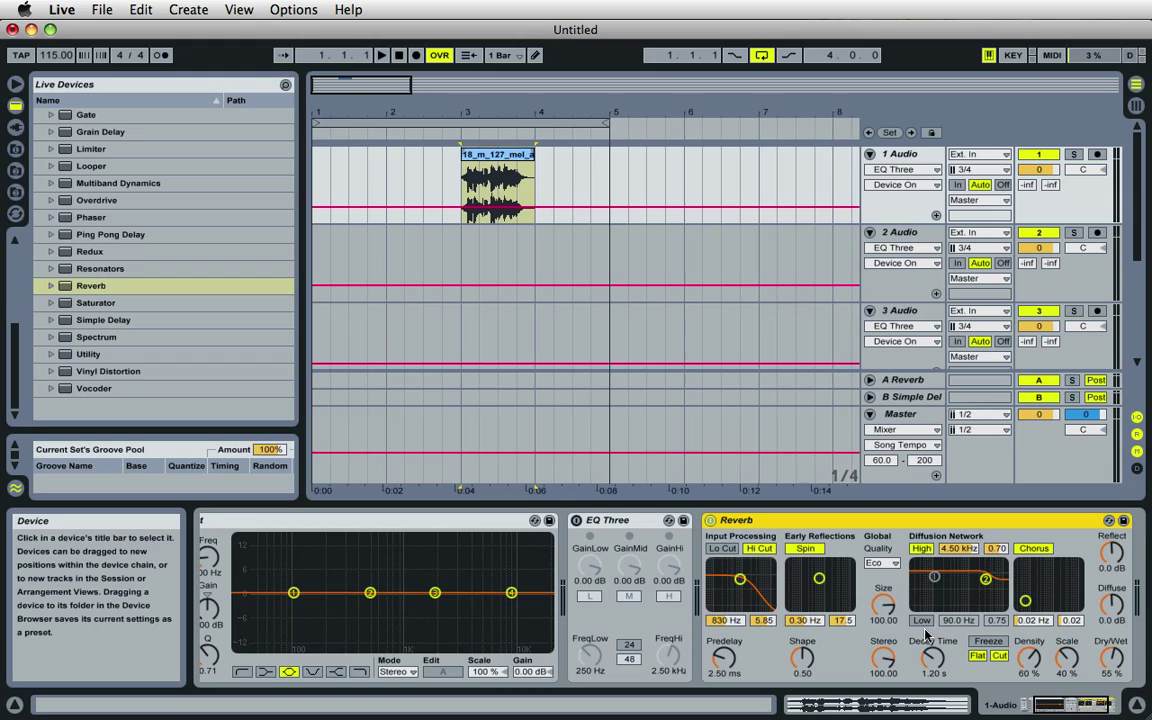
# Set the Reverb quality to High and raise its decay time to 12.9 s.
pyautogui.click(884, 563)
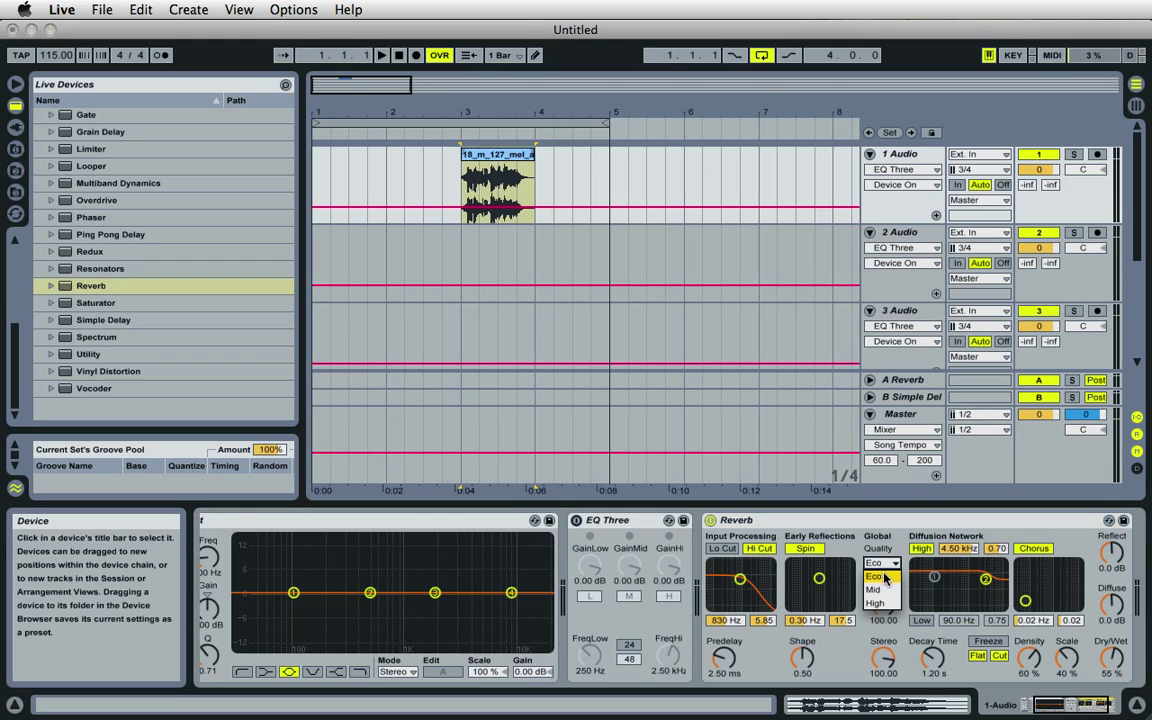
pyautogui.click(878, 603)
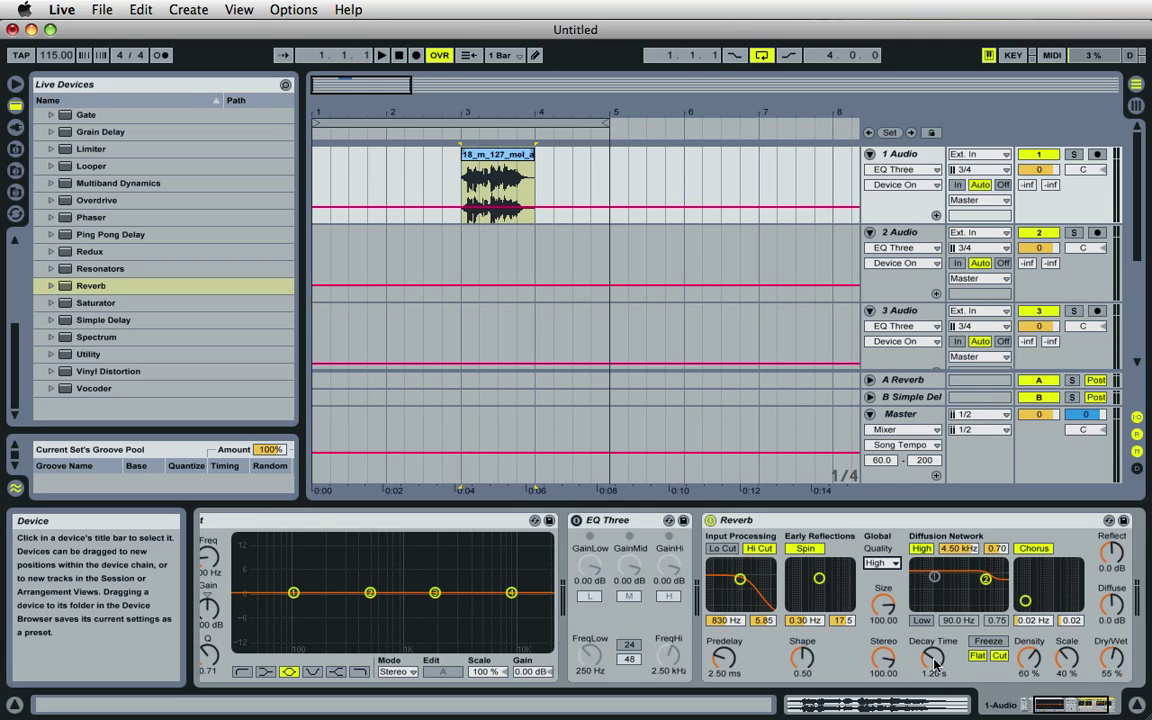
pyautogui.moveTo(930, 664)
pyautogui.mouseDown()
pyautogui.moveTo(930, 652)
pyautogui.moveTo(922, 670)
pyautogui.mouseUp()
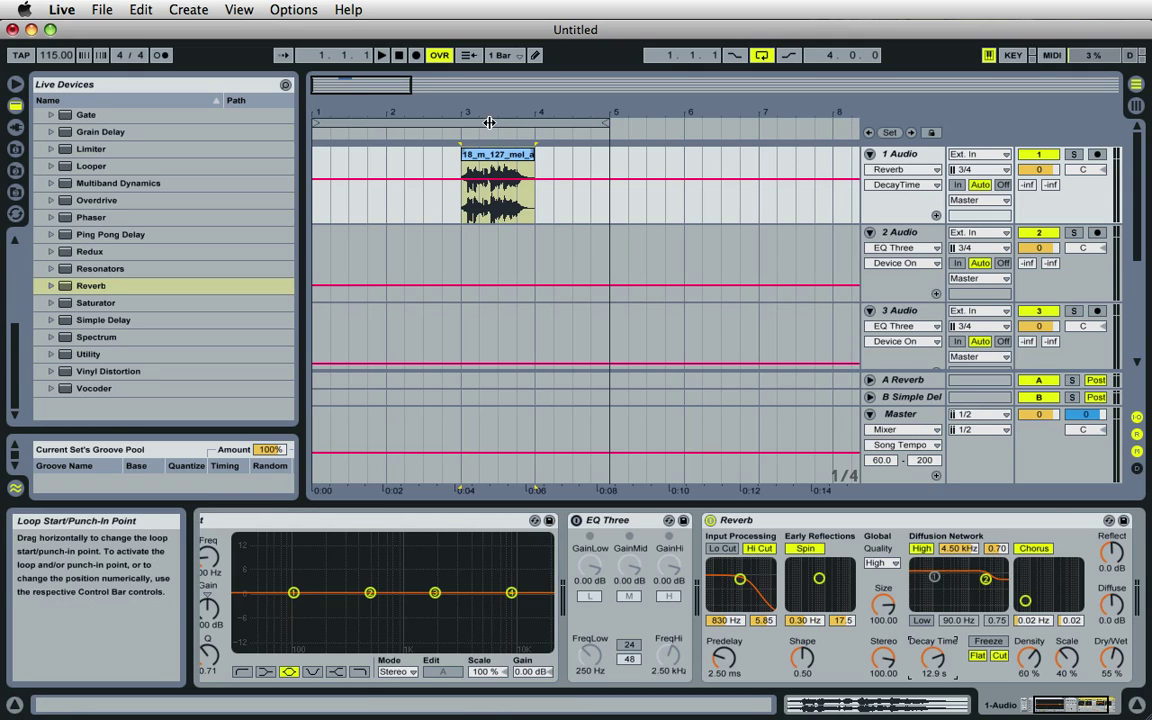
# Loop bars 3–7 around the vocal clip and play the looped section.
pyautogui.moveTo(489, 122); pyautogui.dragTo(637, 122)
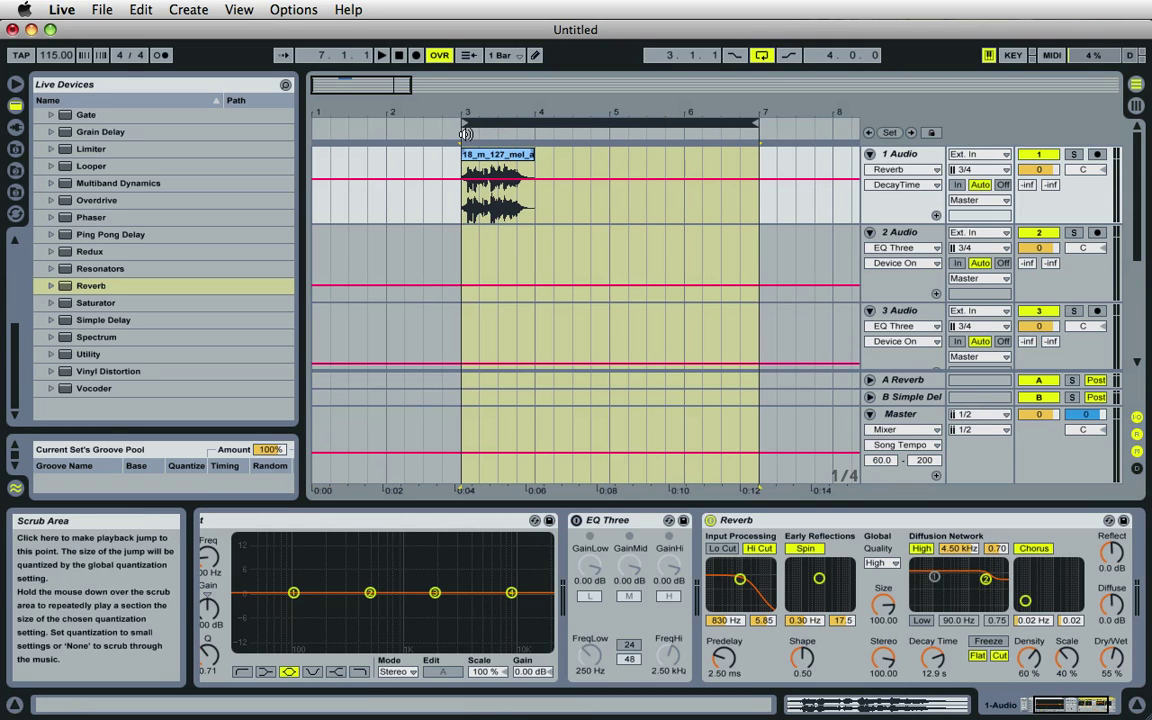
pyautogui.press('space')
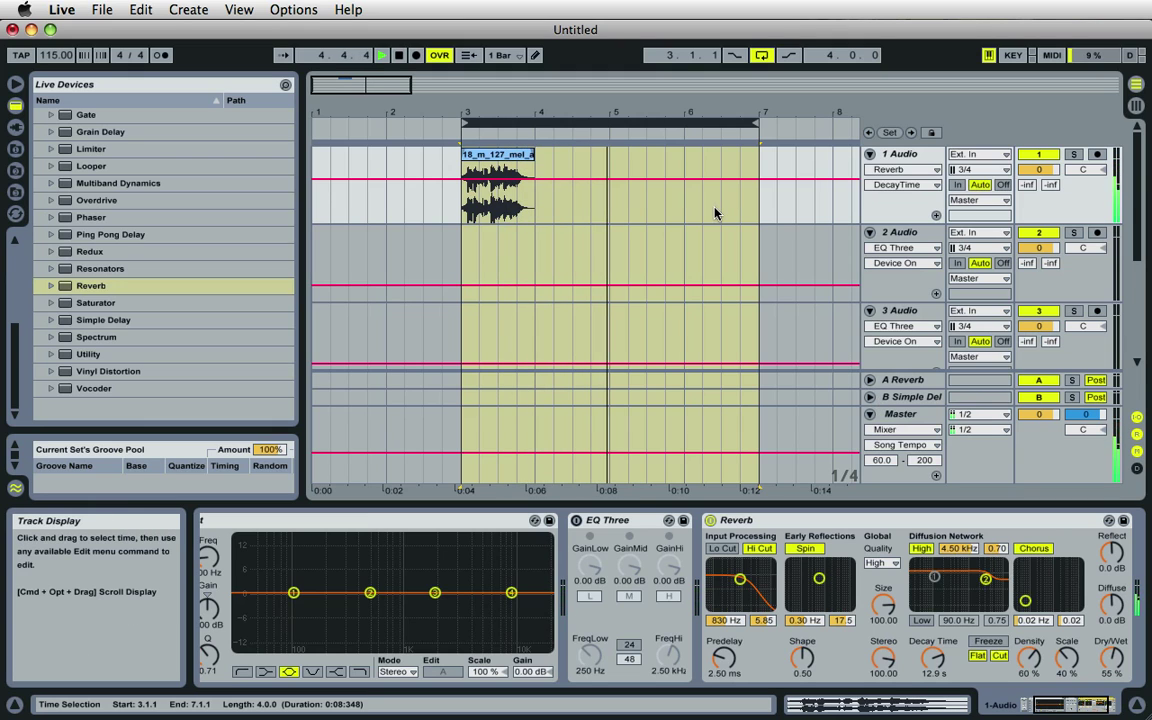
pyautogui.moveTo(532, 105); pyautogui.dragTo(535, 110)
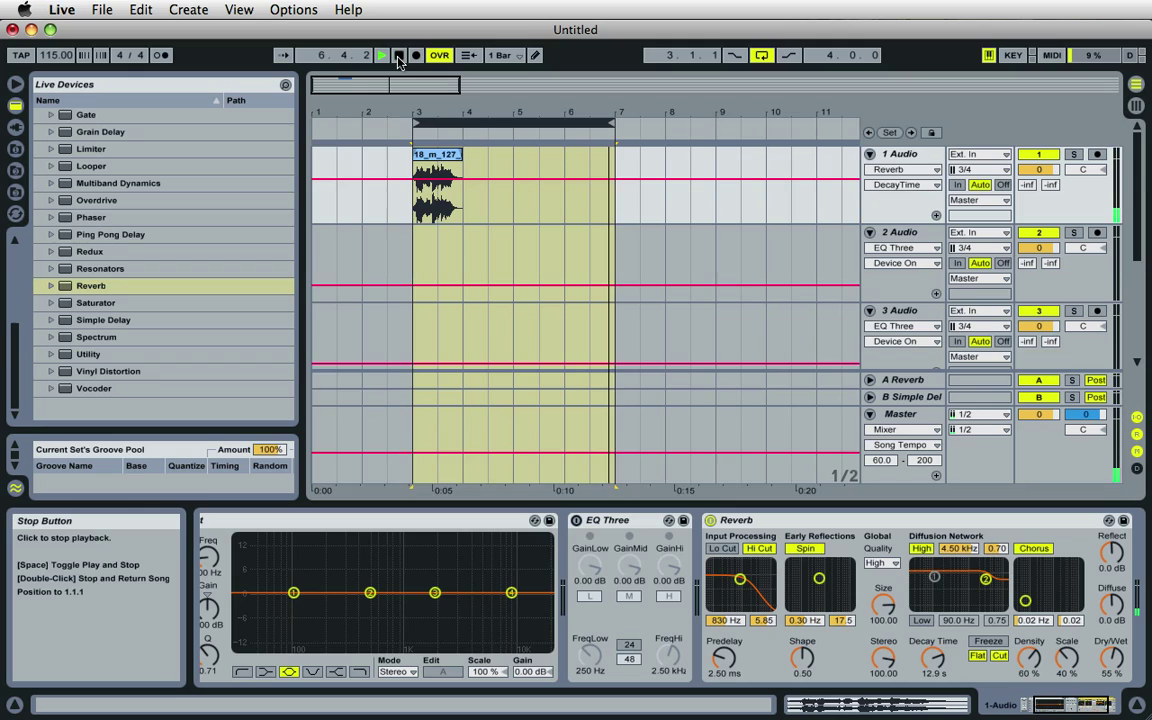
pyautogui.click(398, 56)
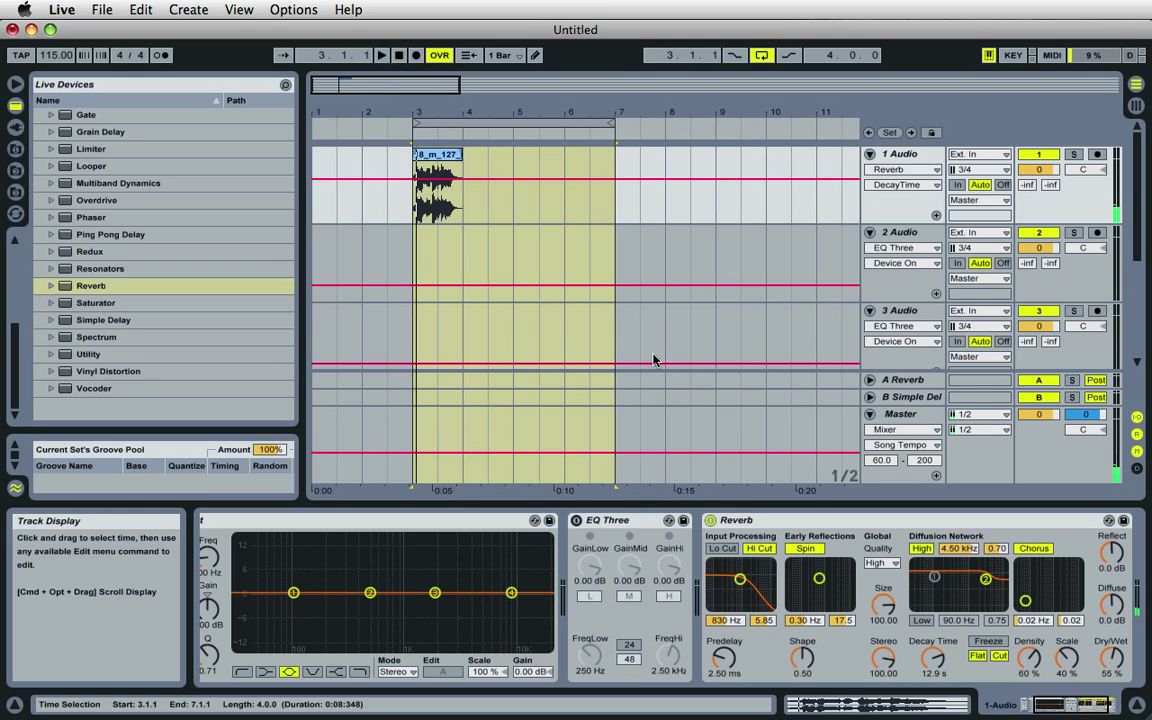
# Shorten the Reverb decay time to 8.19 s and select track 2.
pyautogui.moveTo(932, 650); pyautogui.dragTo(932, 659)
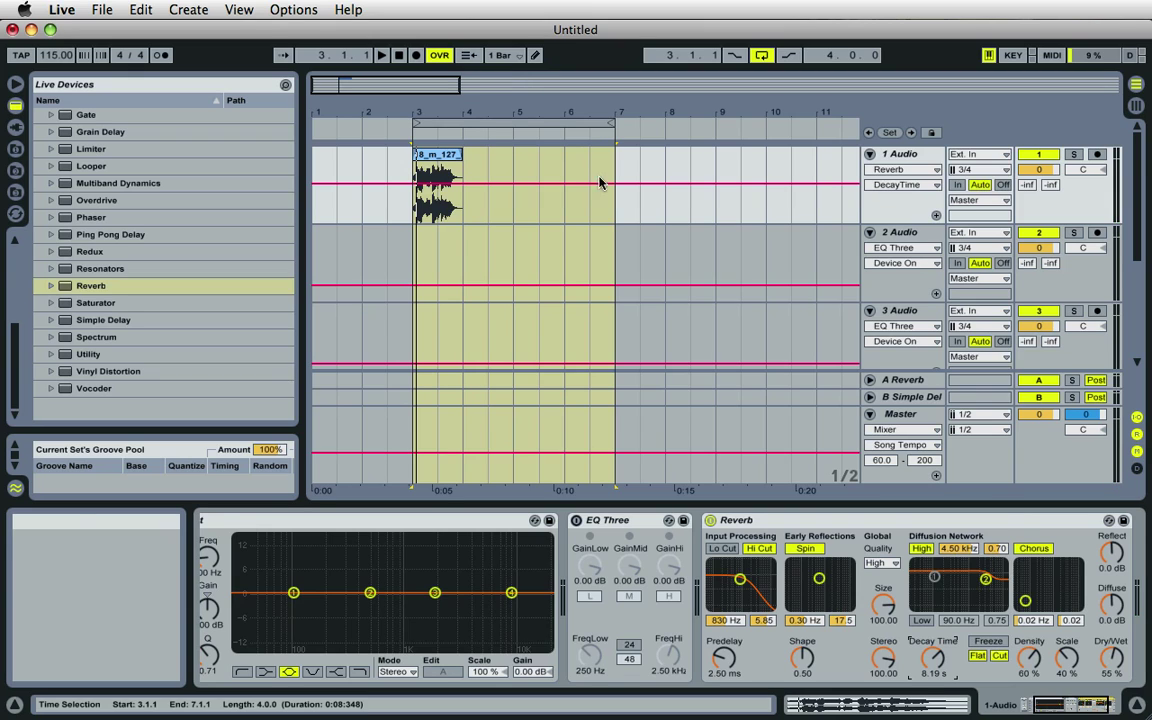
pyautogui.click(551, 263)
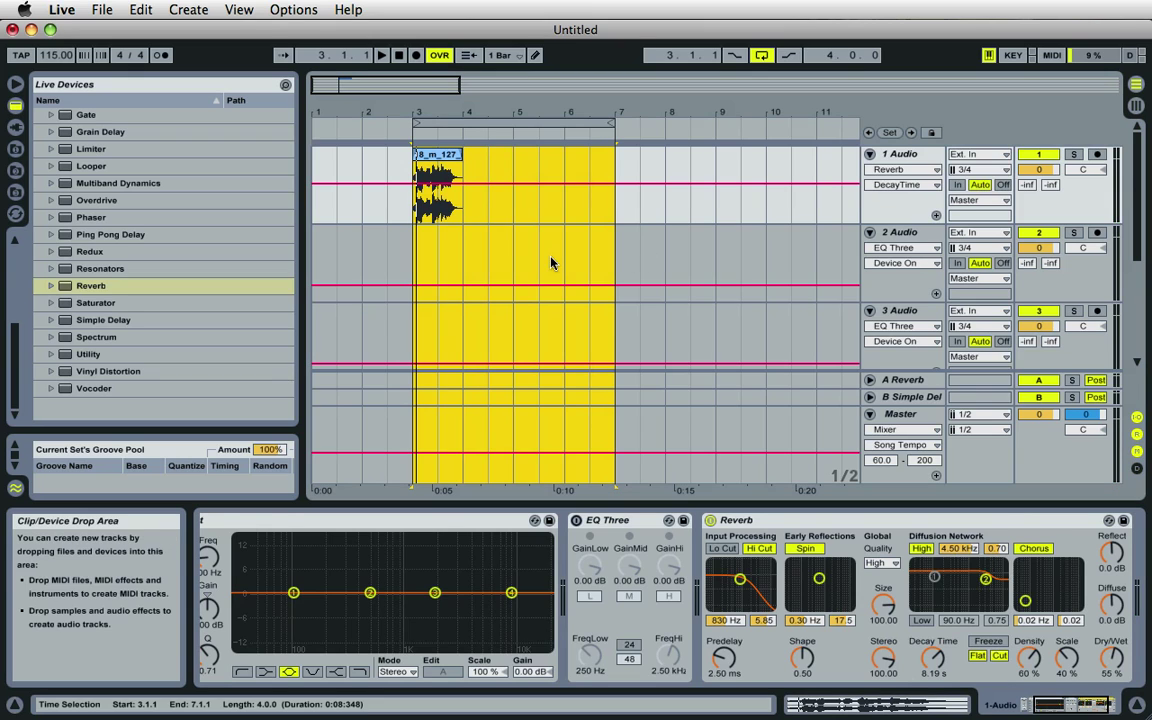
pyautogui.click(626, 258)
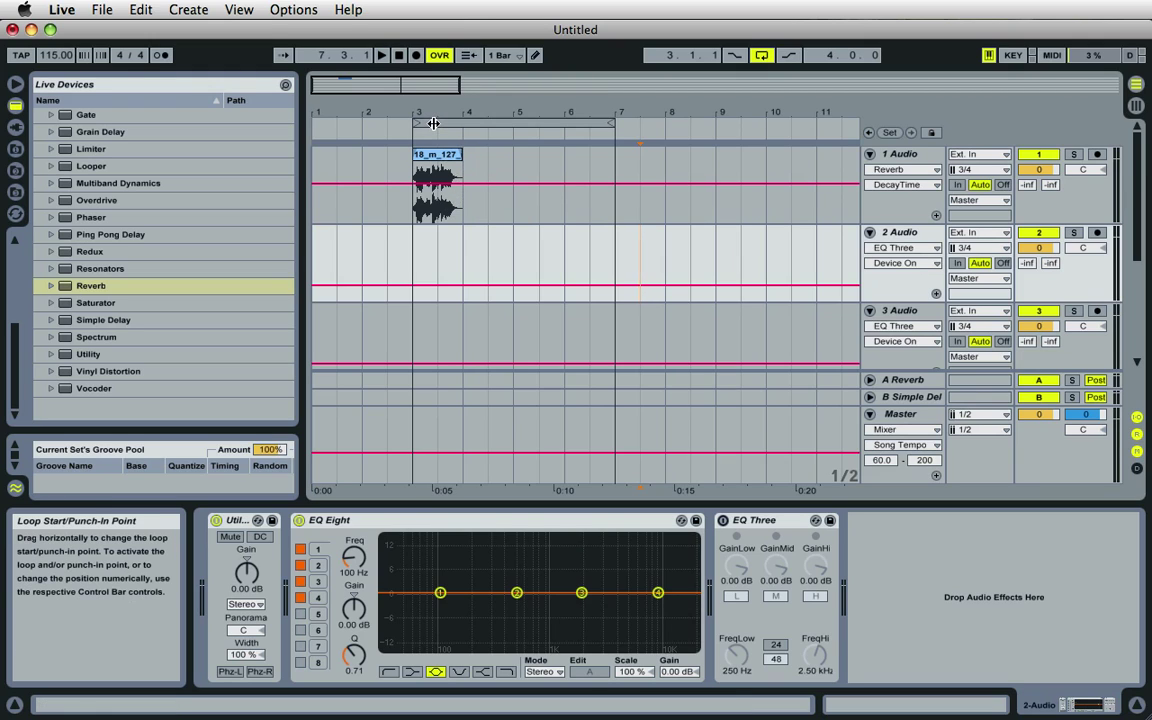
# Set the loop to run from 3.4.3 to bar 9, then select track 2.
pyautogui.moveTo(433, 123); pyautogui.dragTo(487, 123)
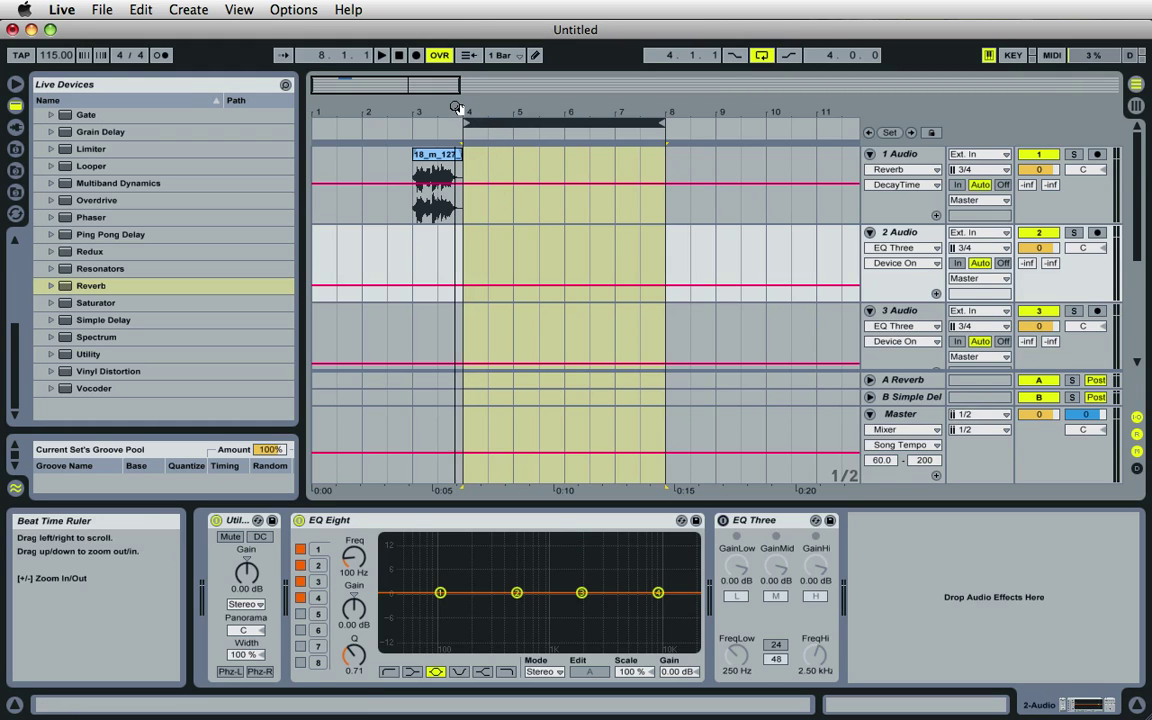
pyautogui.moveTo(458, 108); pyautogui.dragTo(502, 110)
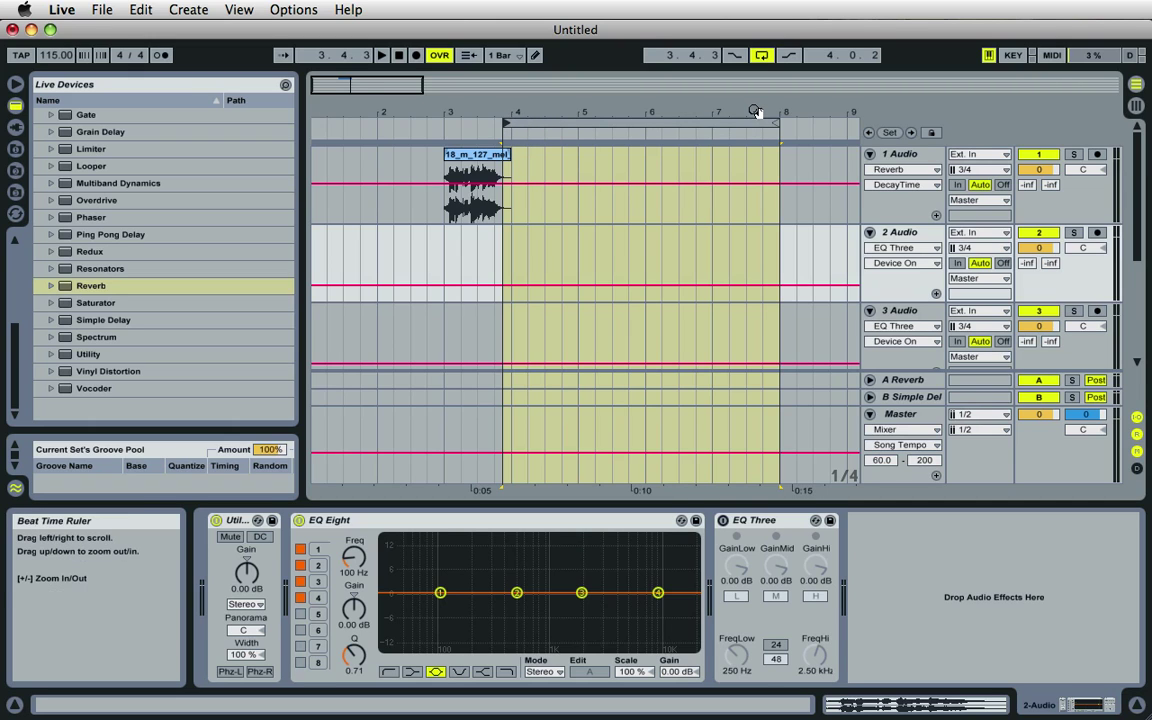
pyautogui.moveTo(679, 104)
pyautogui.mouseDown()
pyautogui.moveTo(755, 110)
pyautogui.moveTo(622, 113)
pyautogui.moveTo(701, 128)
pyautogui.mouseUp()
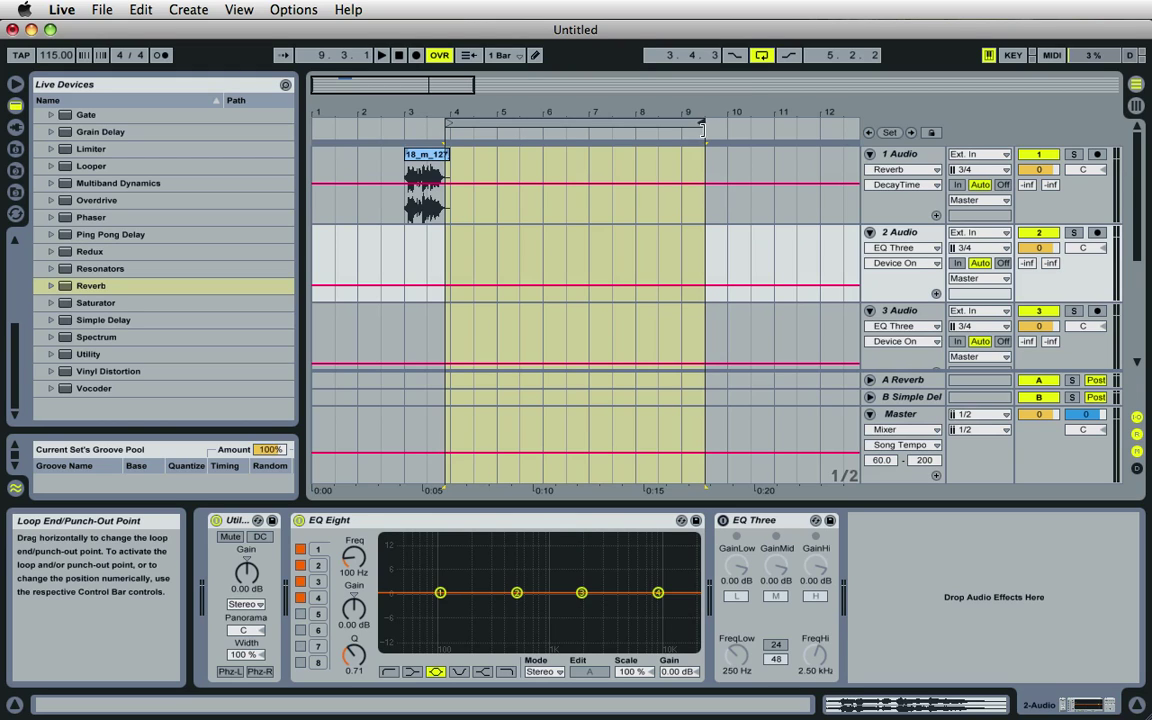
pyautogui.moveTo(701, 128); pyautogui.dragTo(688, 128)
pyautogui.moveTo(602, 105); pyautogui.dragTo(535, 116)
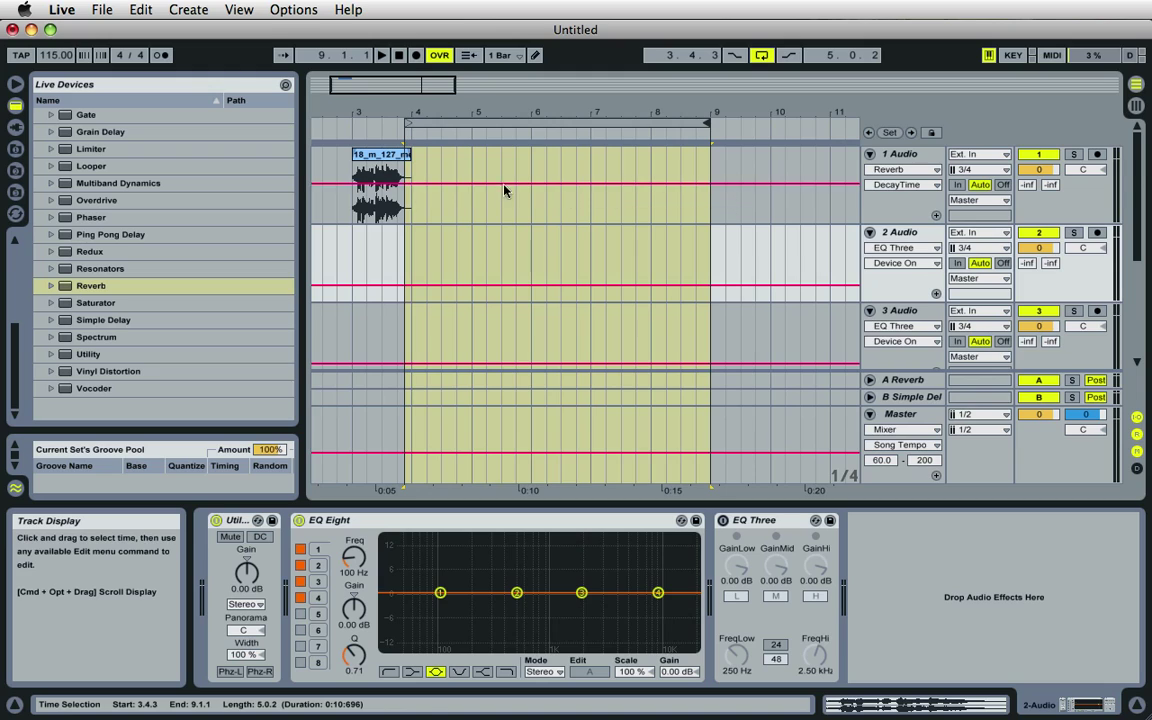
pyautogui.moveTo(445, 117); pyautogui.dragTo(455, 113)
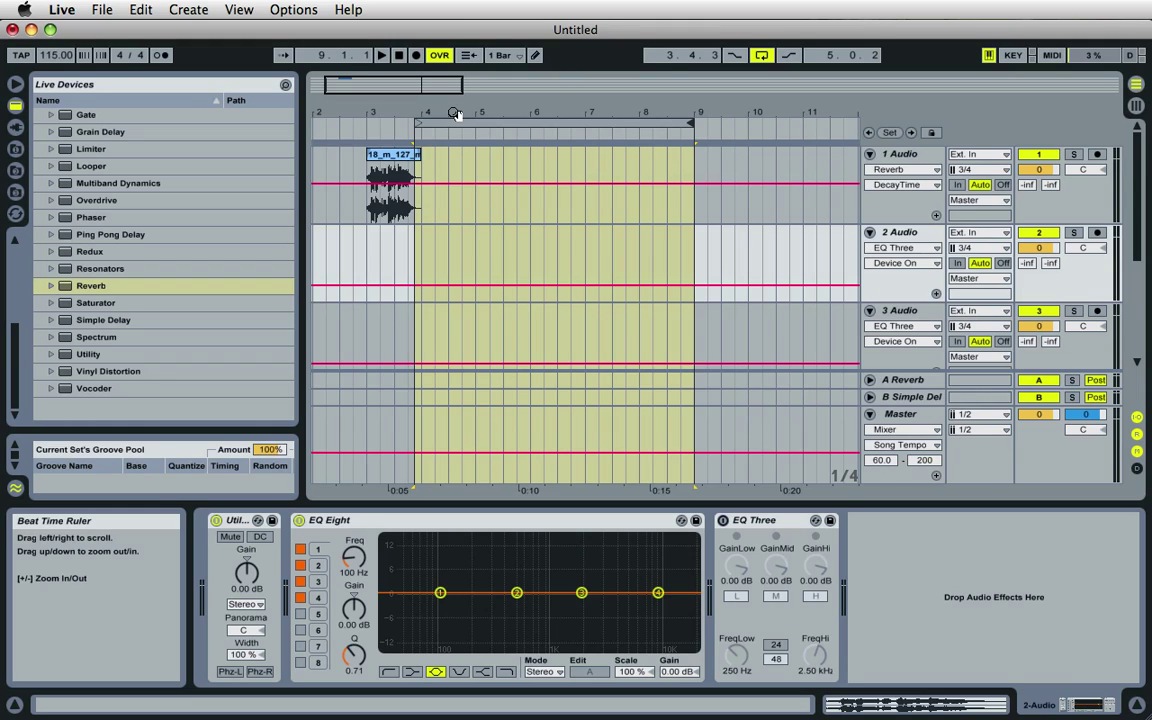
pyautogui.click(914, 240)
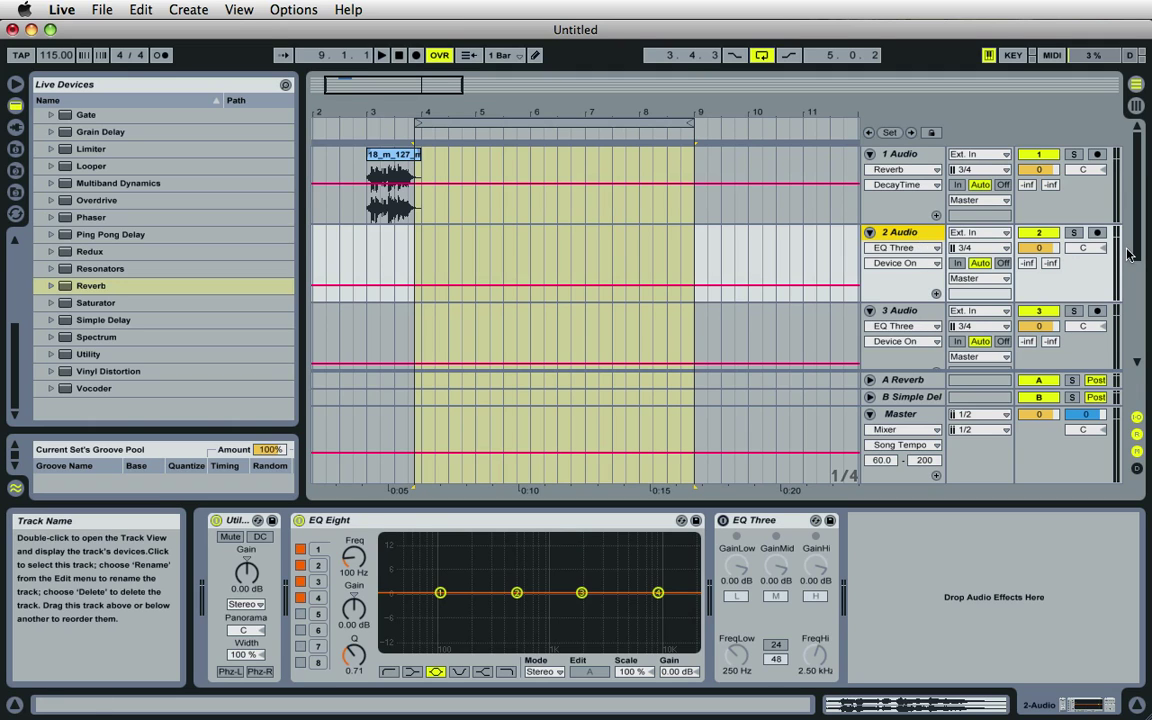
# Arm track 2 and set its Audio From input to Resampling.
pyautogui.click(1097, 232)
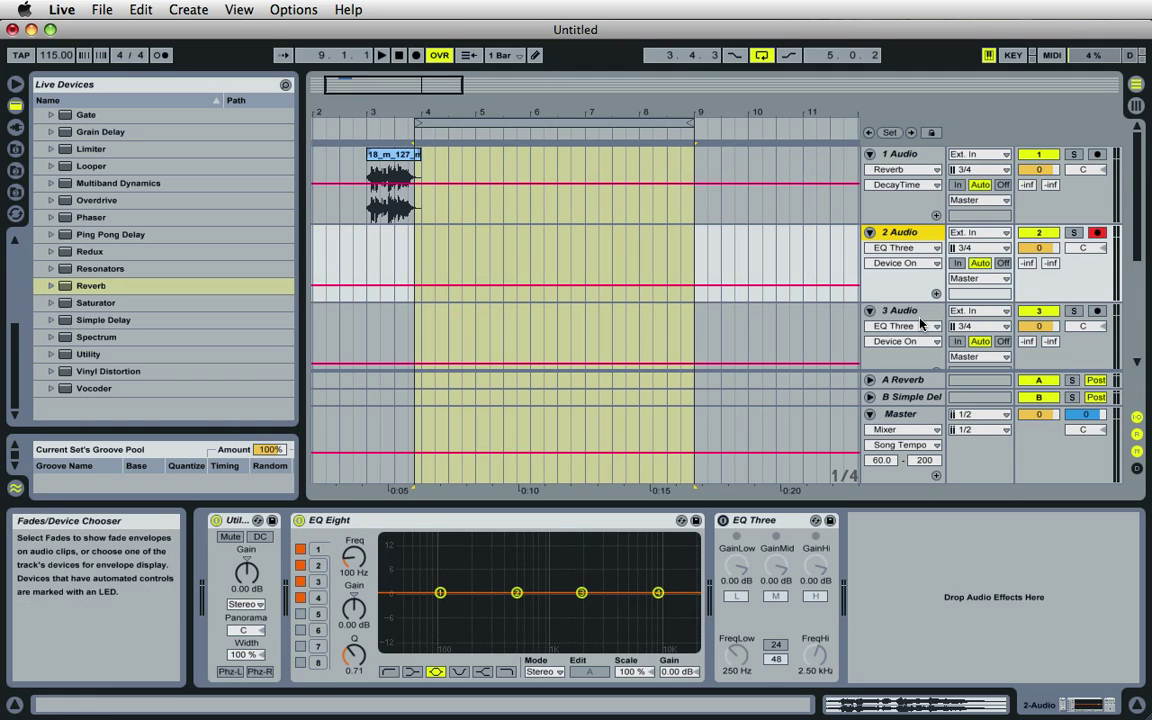
pyautogui.moveTo(603, 115); pyautogui.dragTo(522, 110)
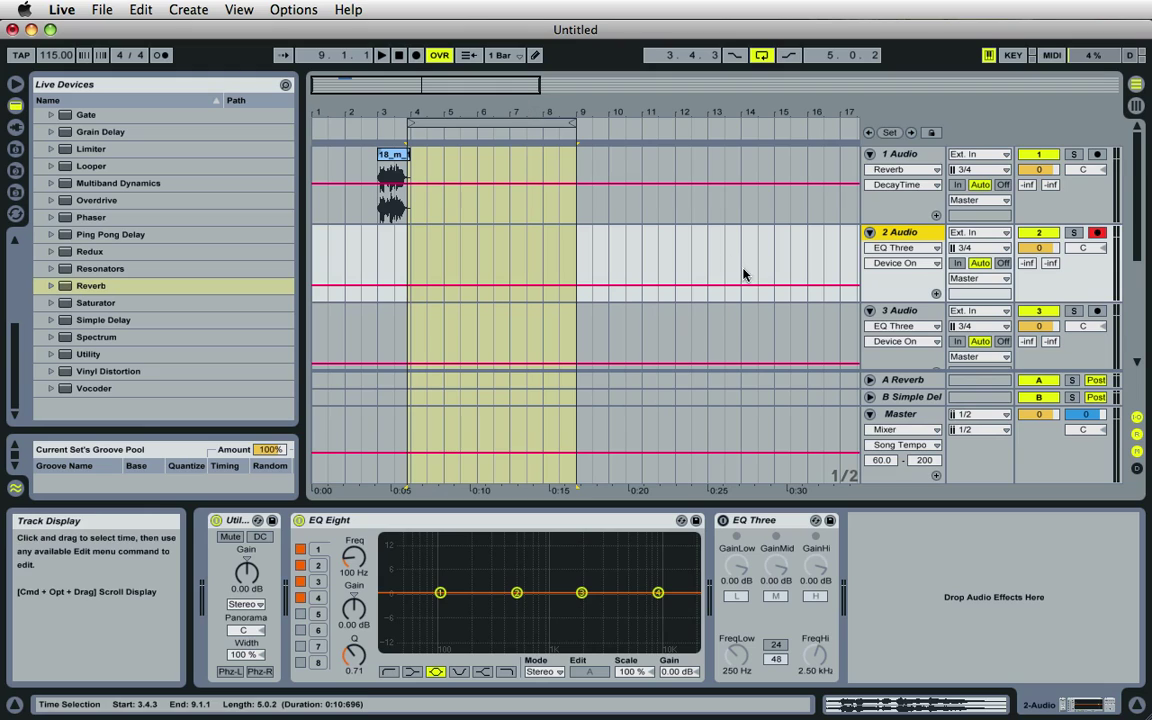
pyautogui.click(990, 234)
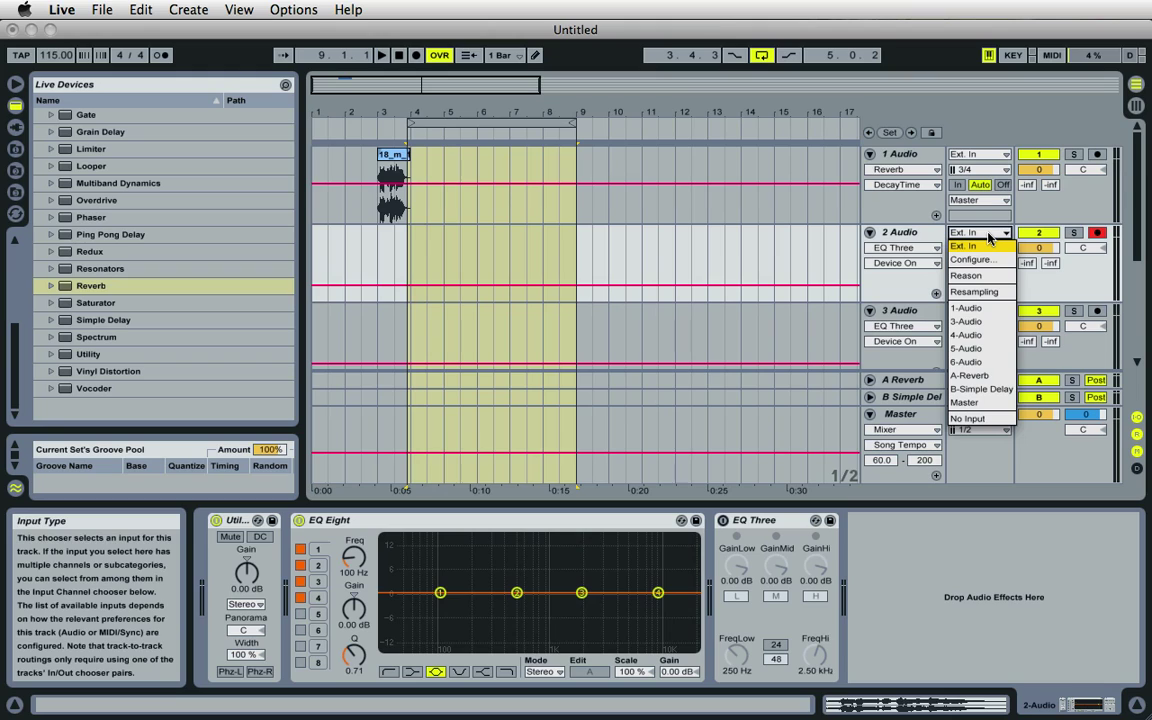
pyautogui.click(987, 293)
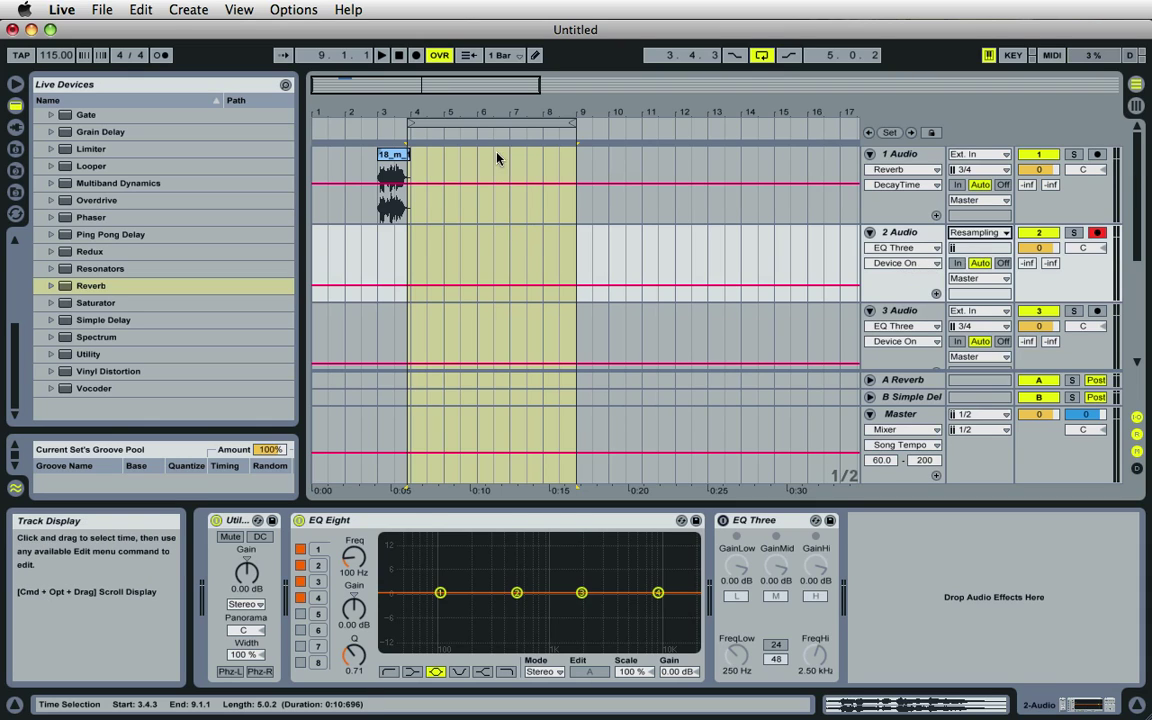
pyautogui.moveTo(488, 108); pyautogui.dragTo(486, 110)
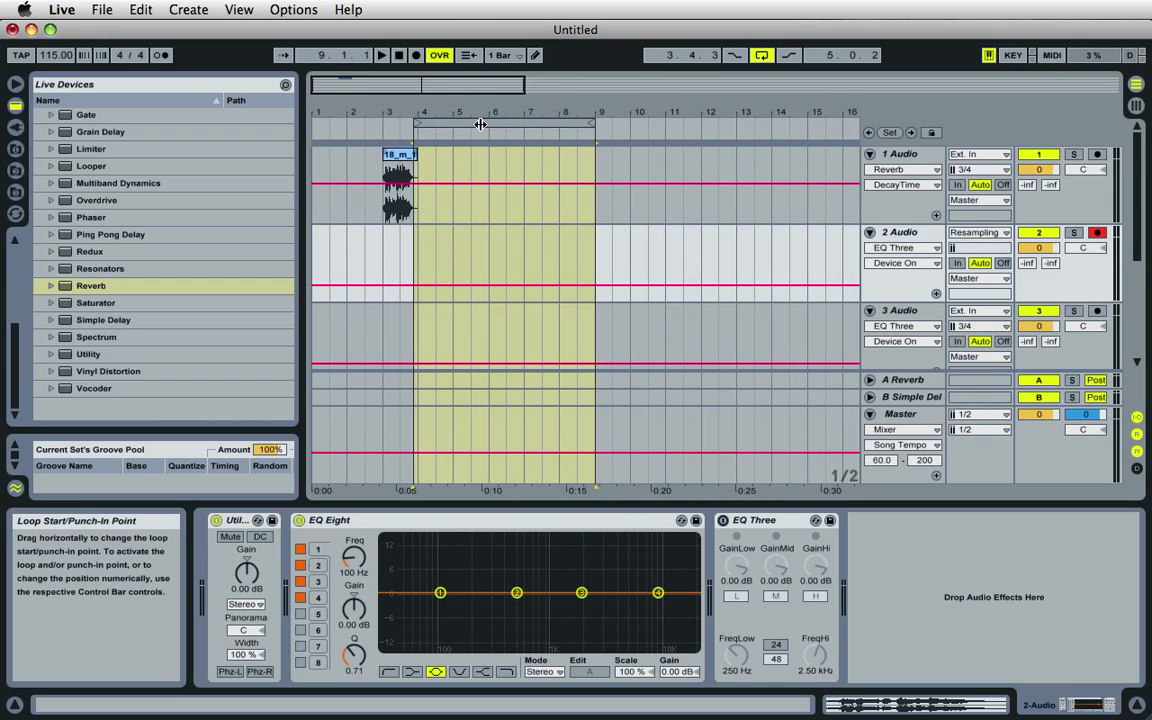
# Enable punch-in recording, turn looping off, and set playback start to bar 2.
pyautogui.click(735, 57)
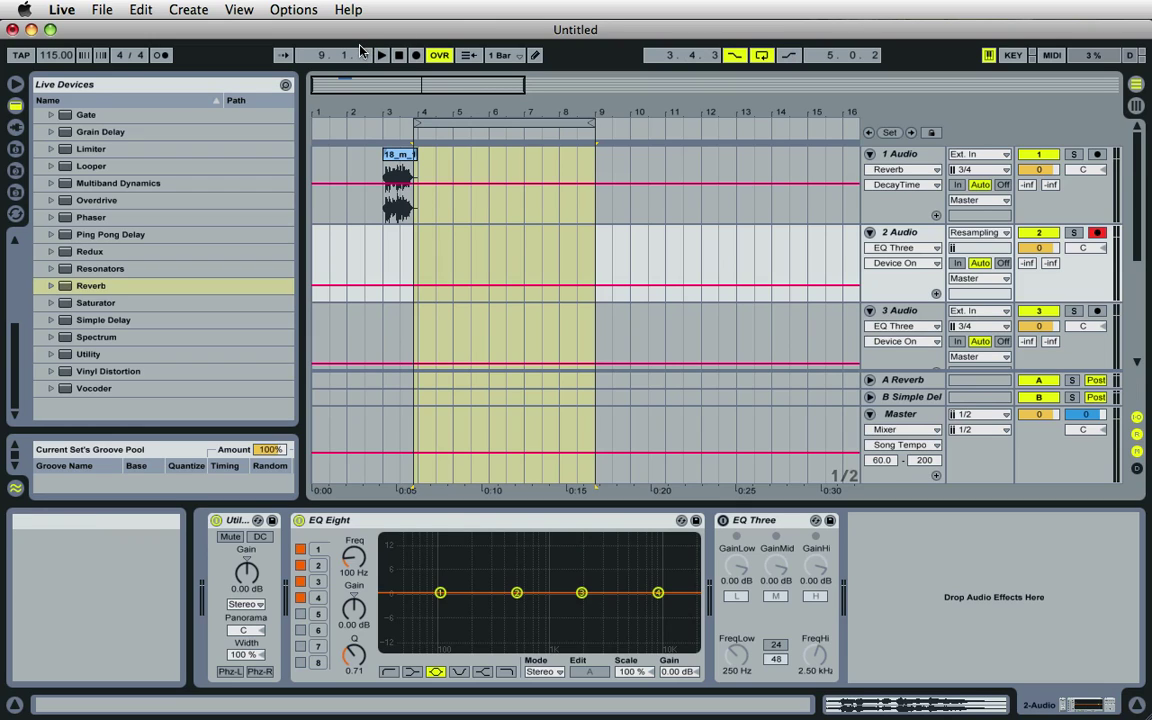
pyautogui.click(761, 58)
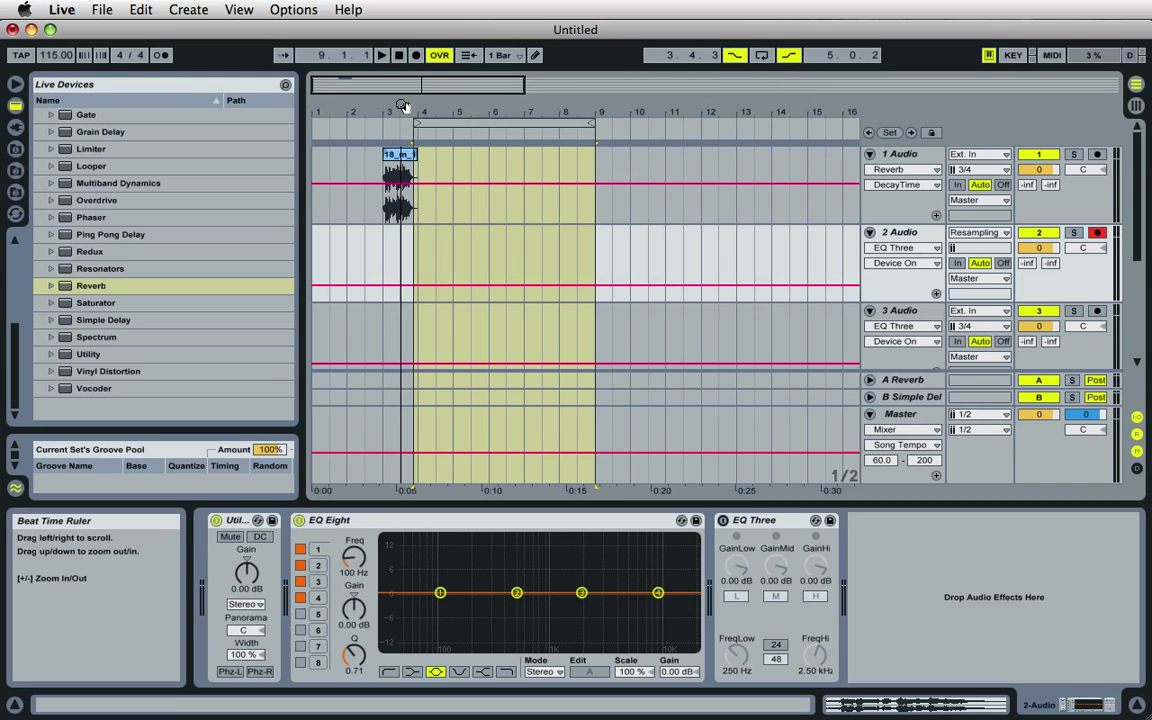
pyautogui.moveTo(404, 107); pyautogui.dragTo(429, 102)
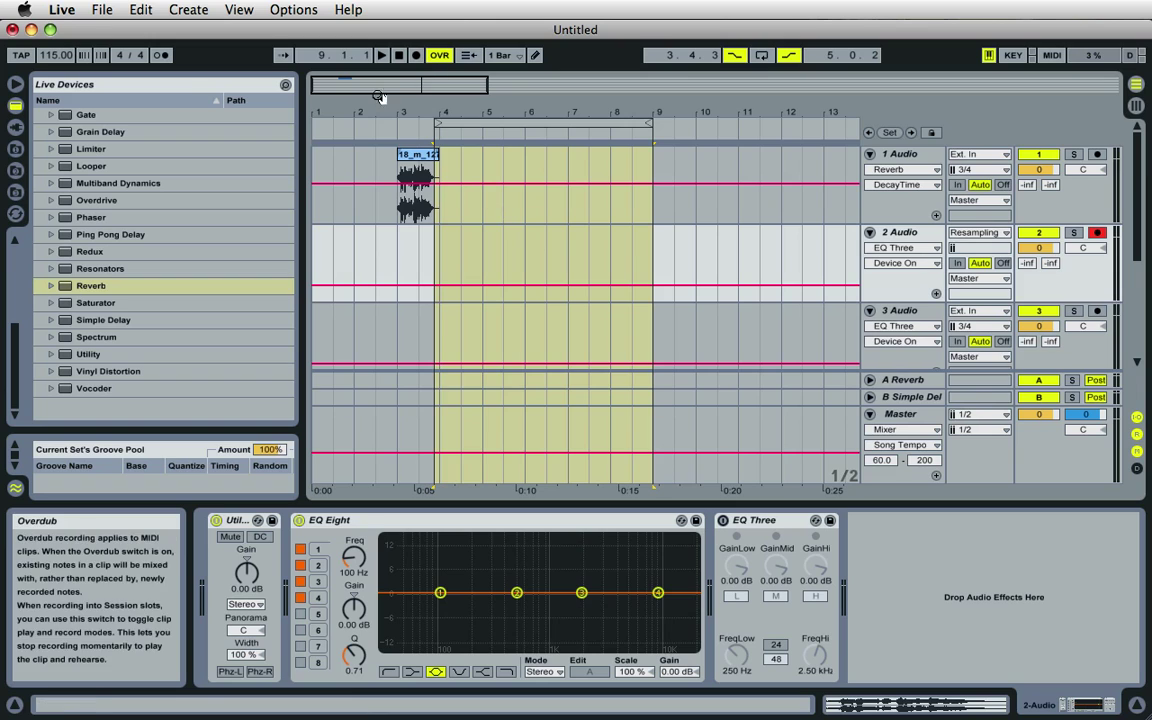
pyautogui.click(354, 190)
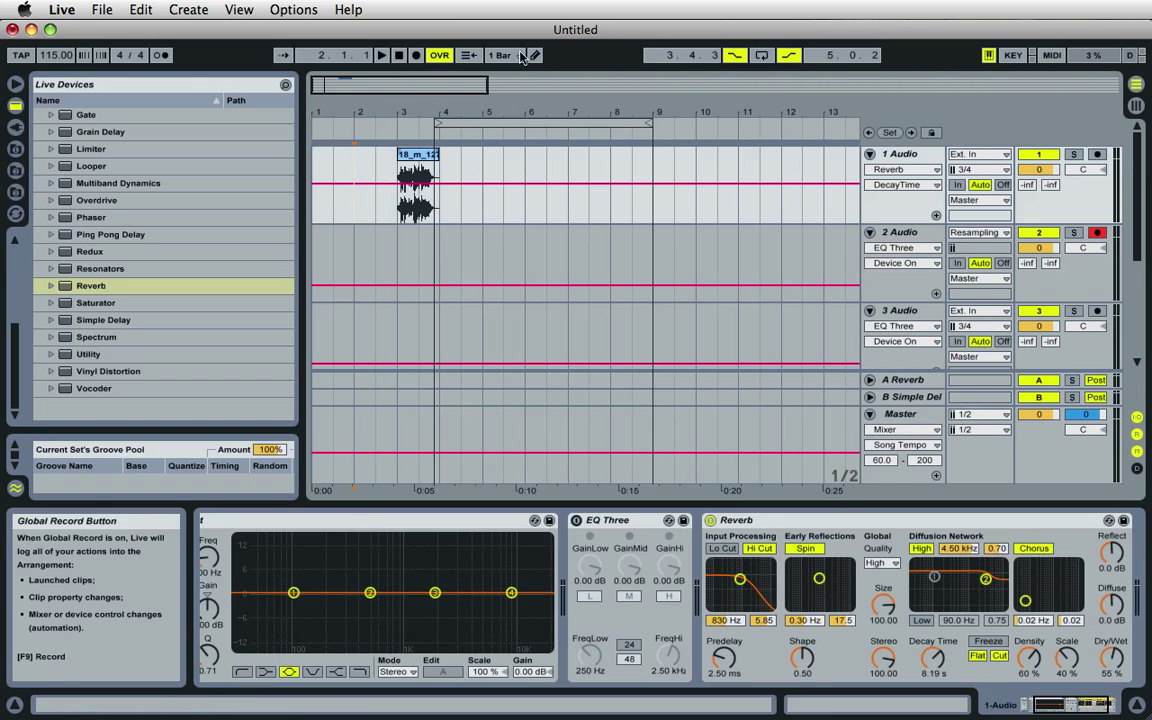
# Enable global record and play from bar 2 to resample the reverb tail onto track 2.
pyautogui.click(416, 56)
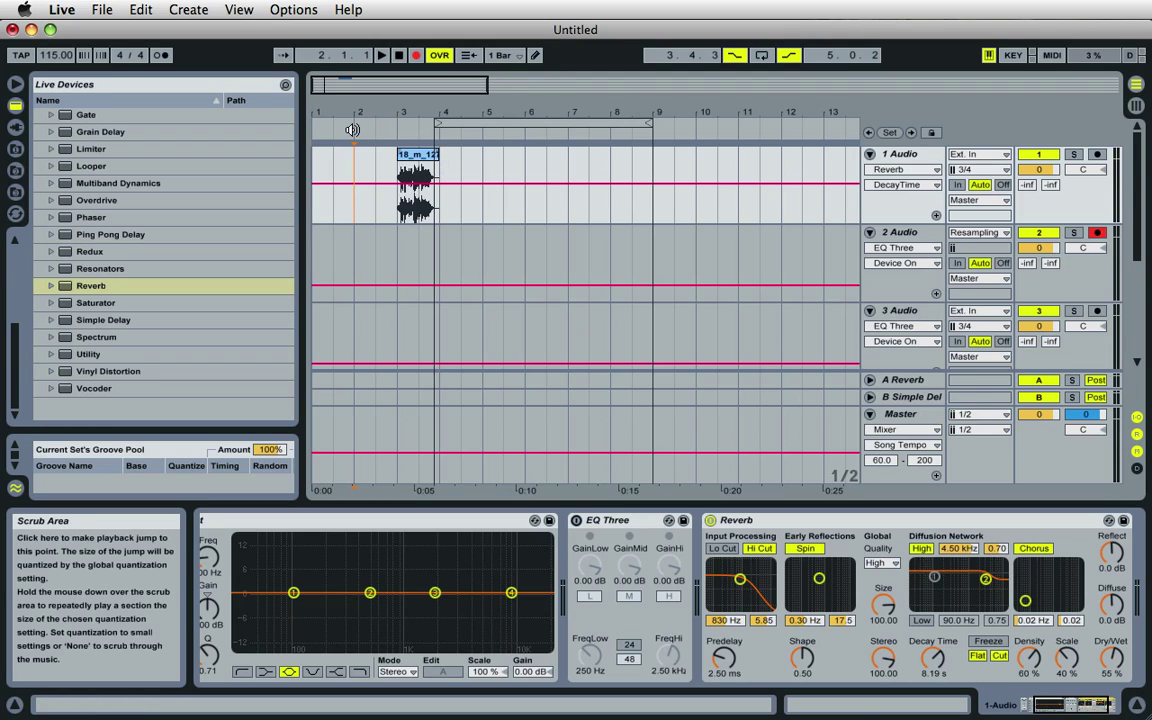
pyautogui.click(352, 129)
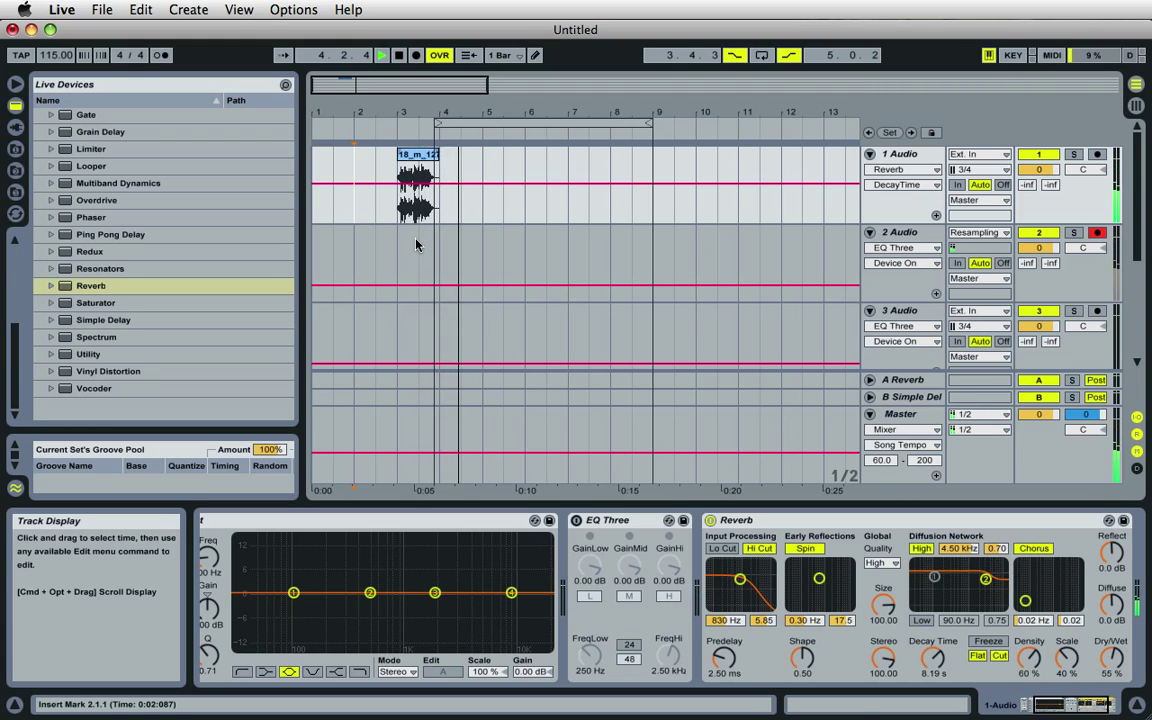
pyautogui.click(398, 55)
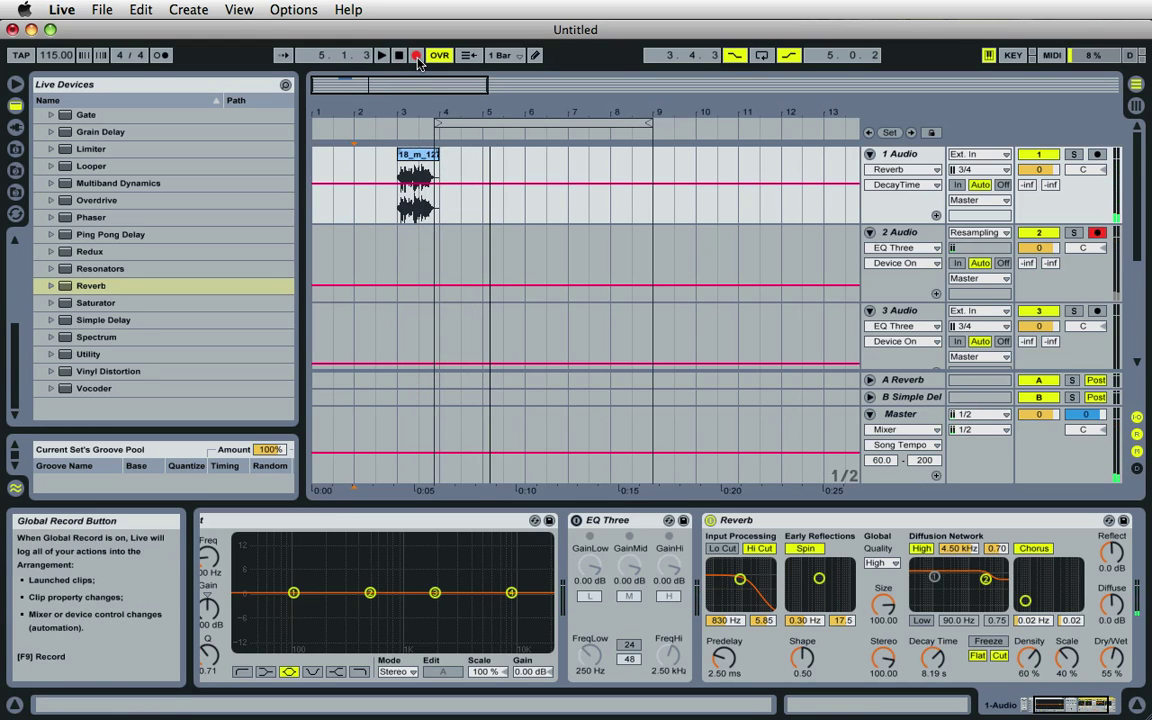
pyautogui.click(353, 153)
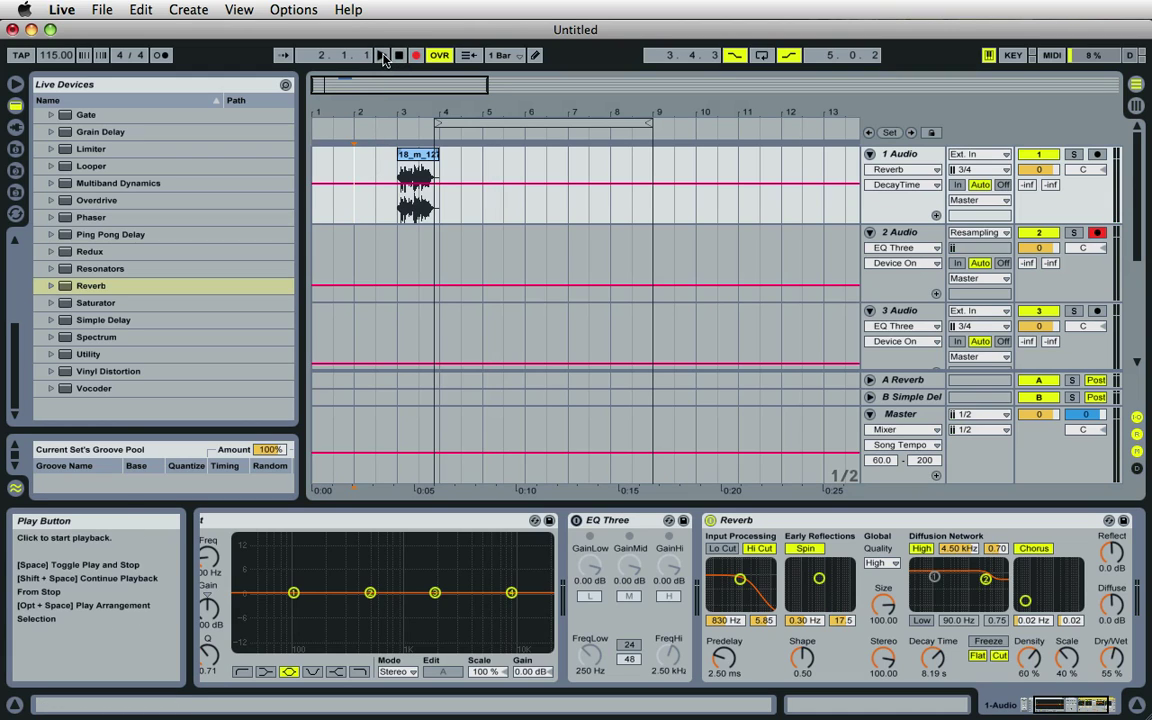
pyautogui.click(382, 56)
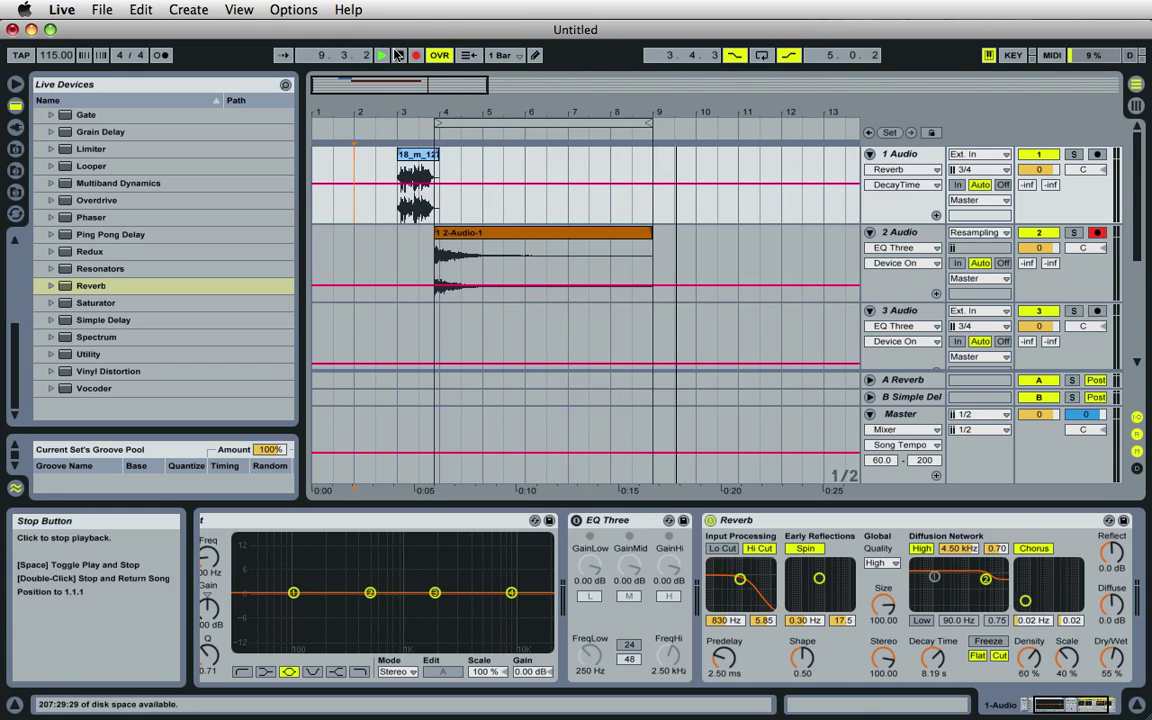
# Stop recording, solo track 2, and audition the 2-Audio-1 reverb tail clip.
pyautogui.click(398, 55)
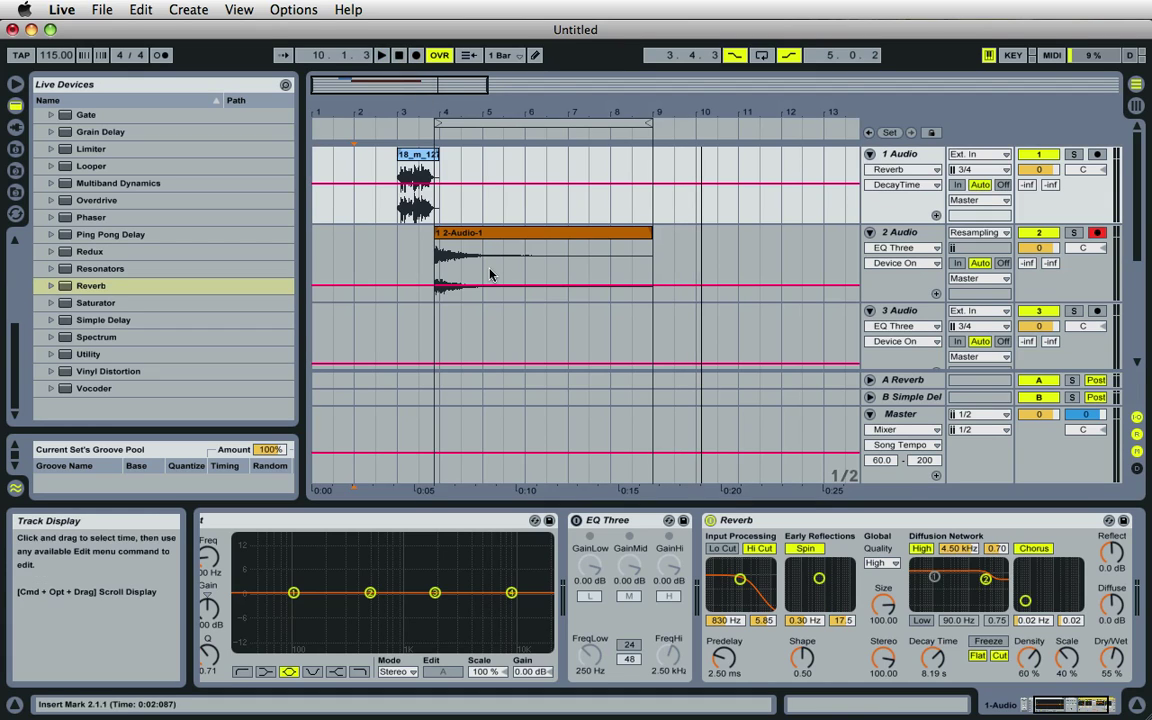
pyautogui.click(1073, 232)
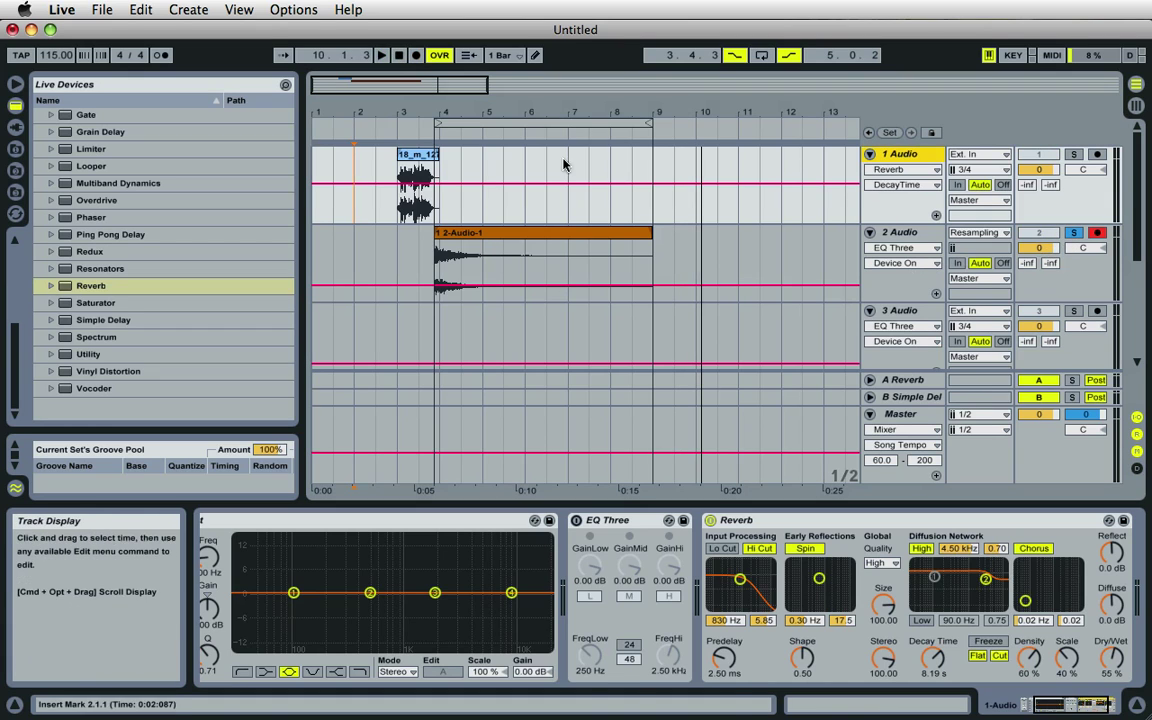
pyautogui.click(376, 116)
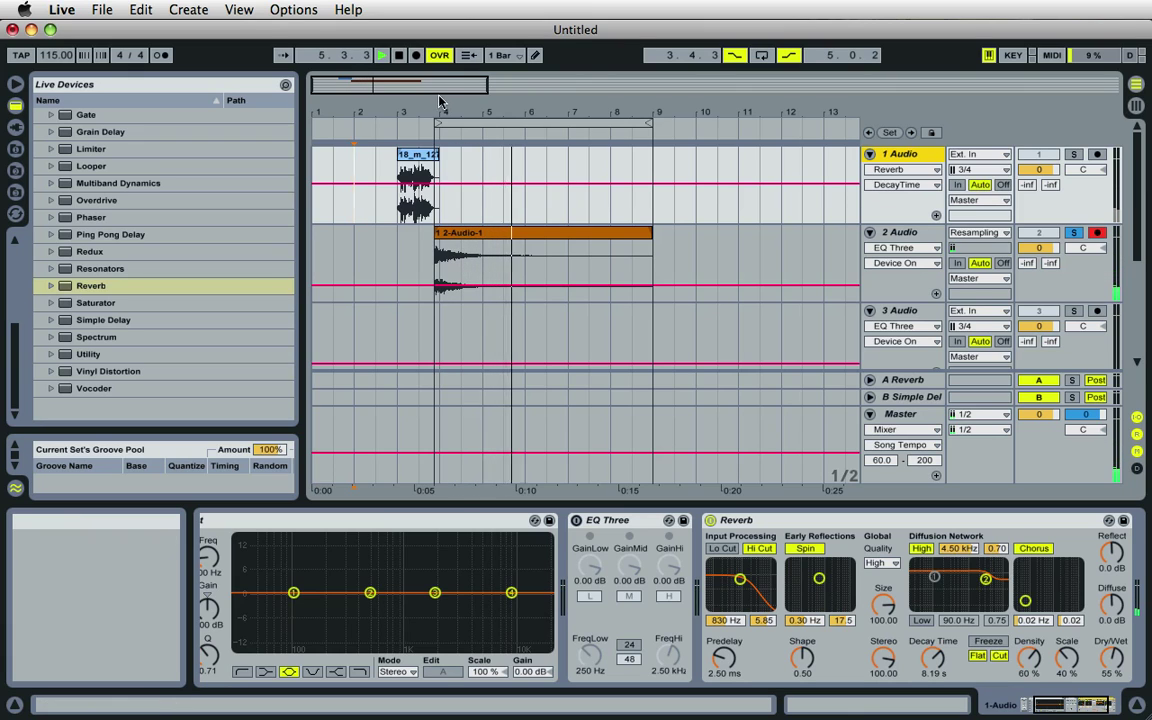
pyautogui.click(398, 55)
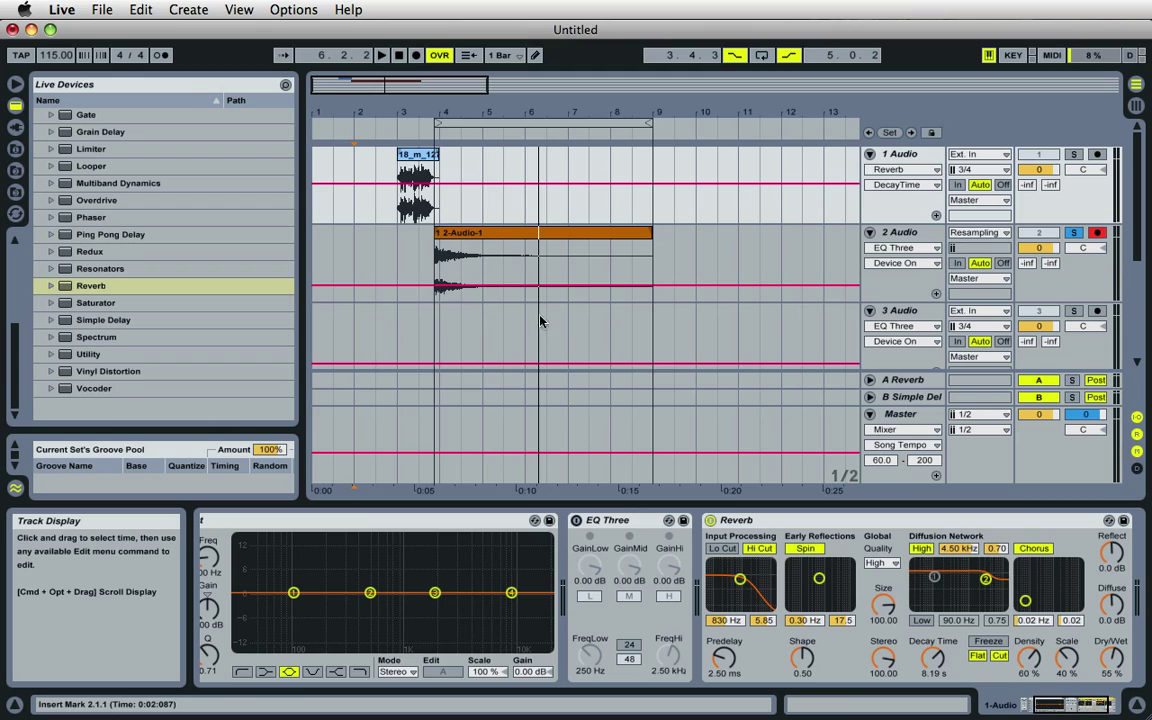
# Turn Warp off and reverse the 2-Audio-1 clip, then audition the reversed tail.
pyautogui.doubleClick(530, 234)
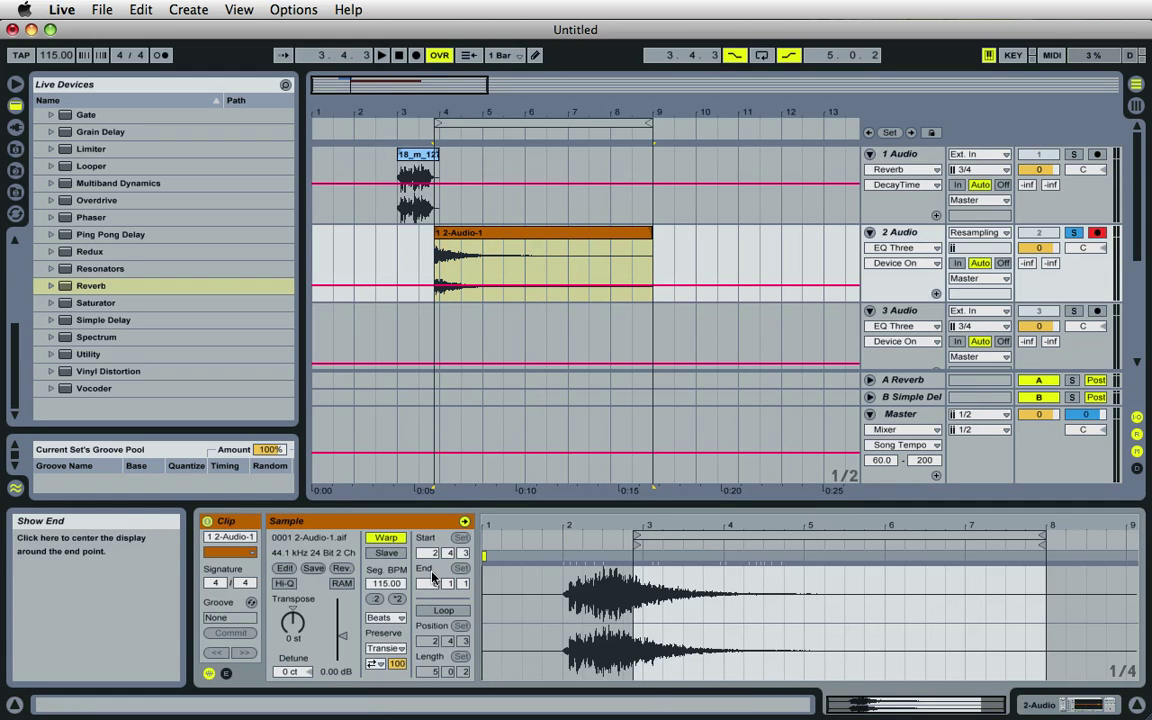
pyautogui.click(390, 538)
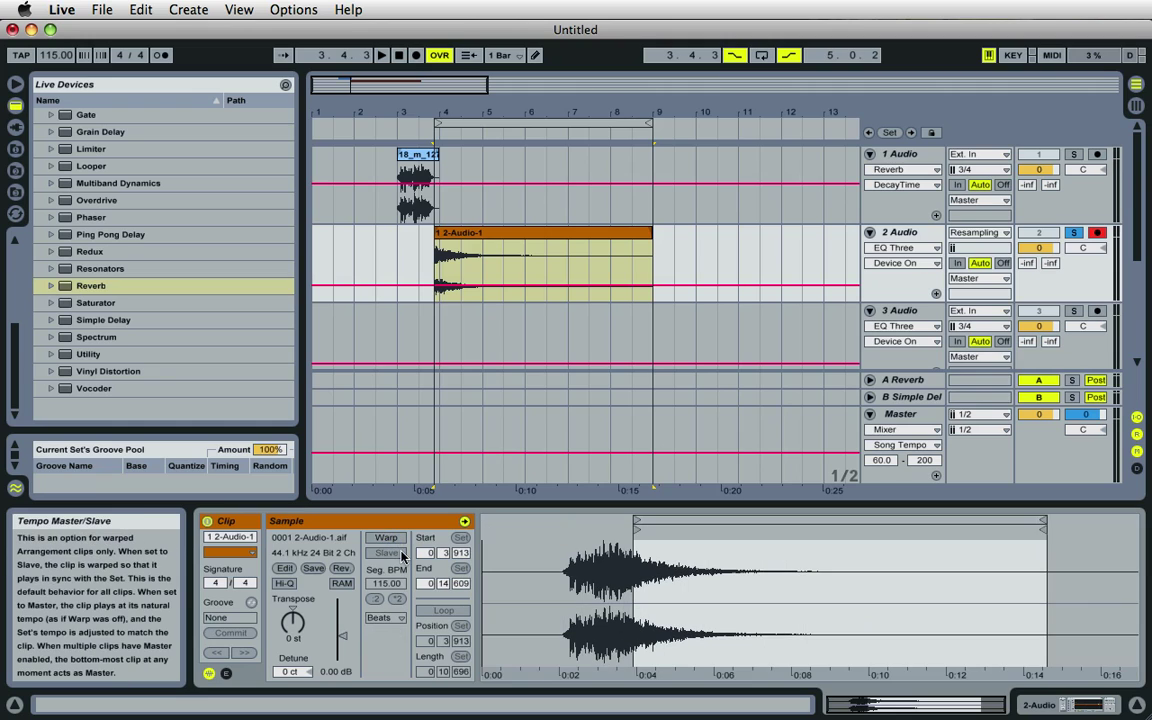
pyautogui.click(341, 568)
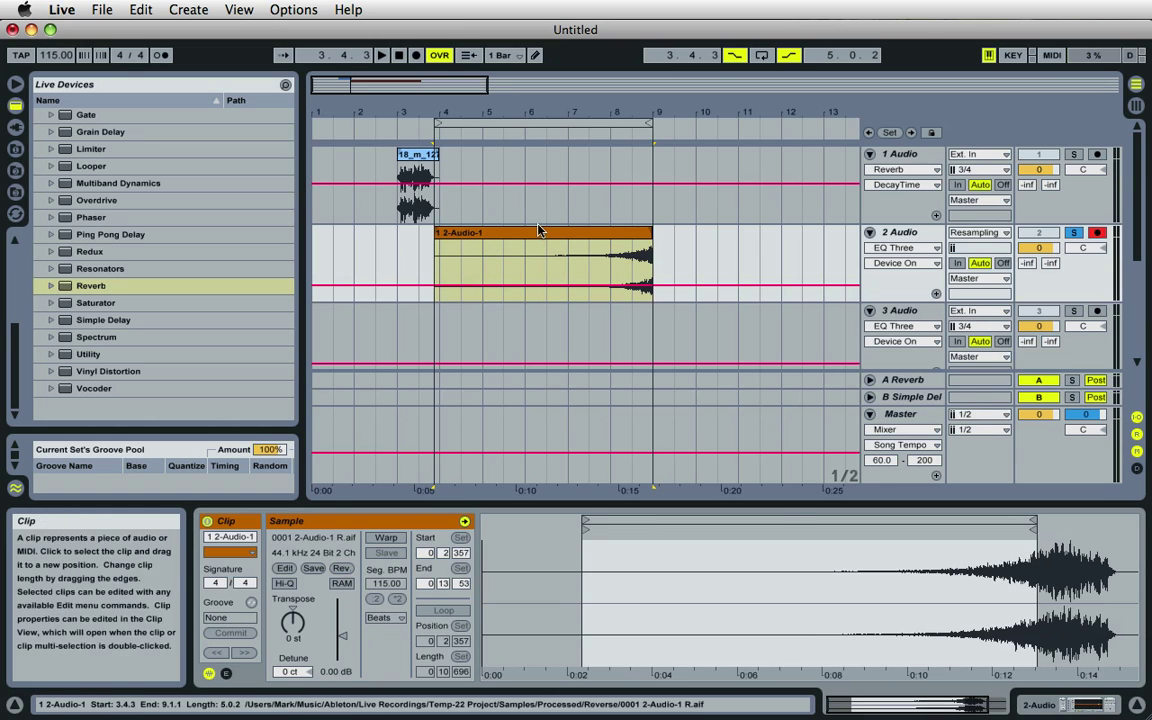
pyautogui.click(571, 135)
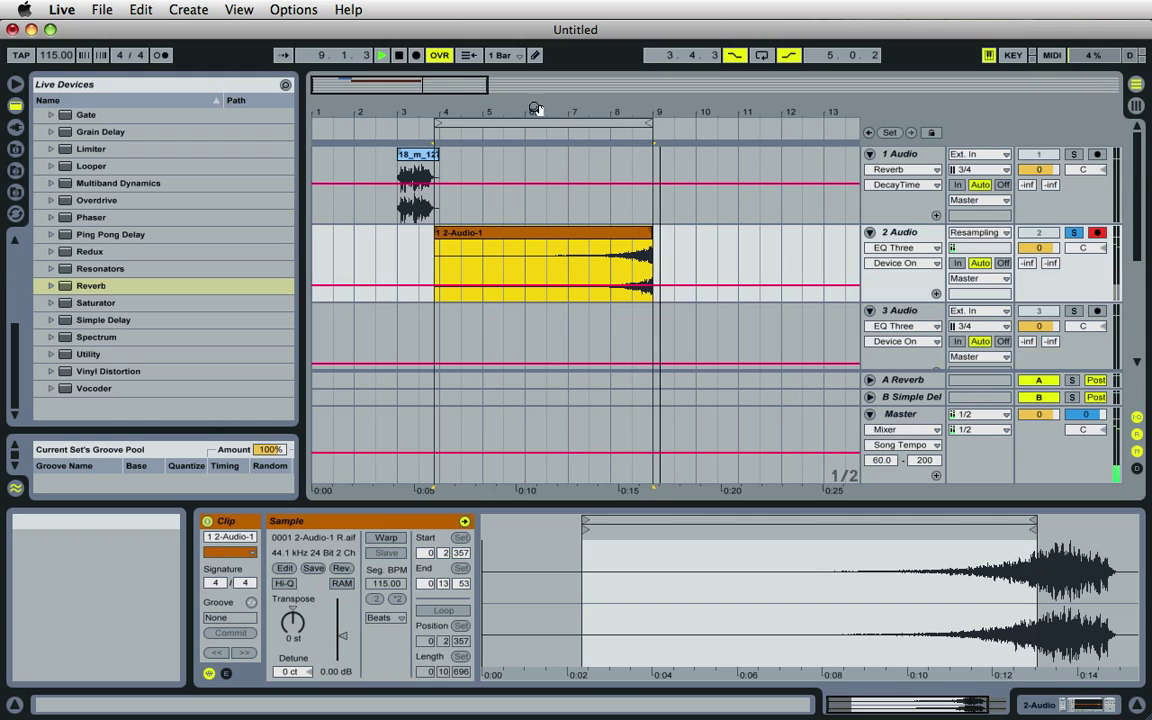
# Move the vocal clip later to bar 8 and move the reversed 2-Audio-1 clip onto track 1.
pyautogui.click(398, 55)
pyautogui.moveTo(418, 156); pyautogui.dragTo(612, 156)
pyautogui.click(624, 234)
pyautogui.moveTo(624, 234); pyautogui.dragTo(584, 111)
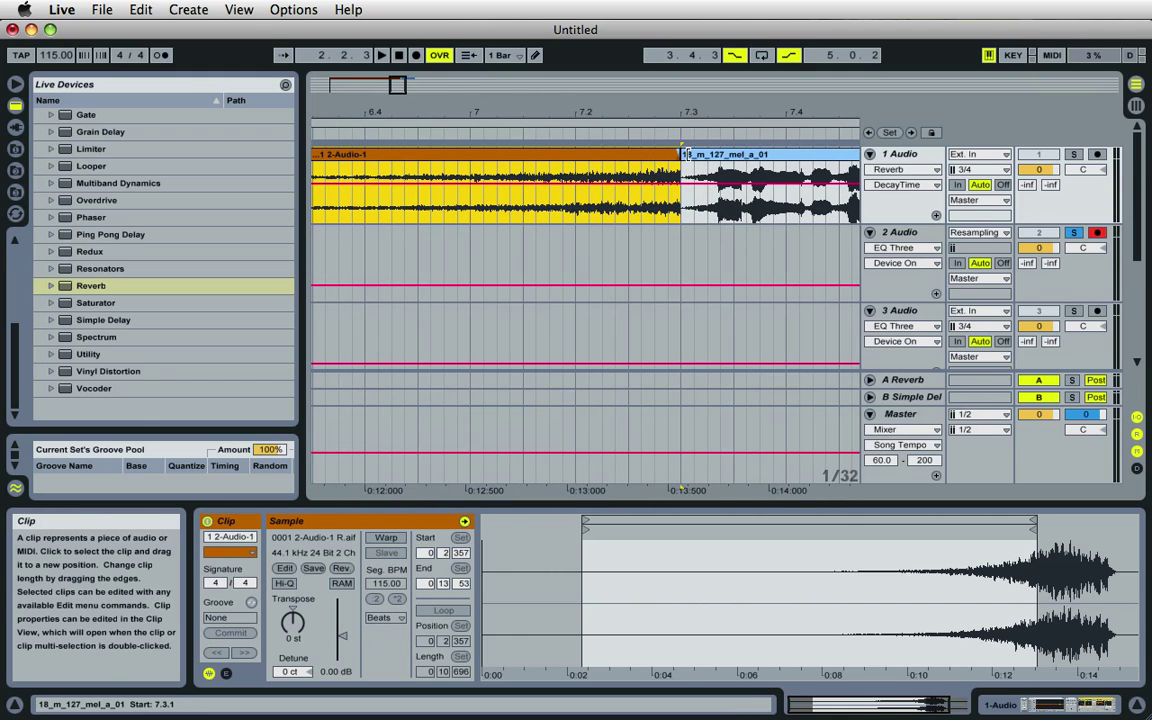
# Slide the vocal clip to start at 7.3.1 right after the swell, showing bars 1–14.
pyautogui.click(728, 157)
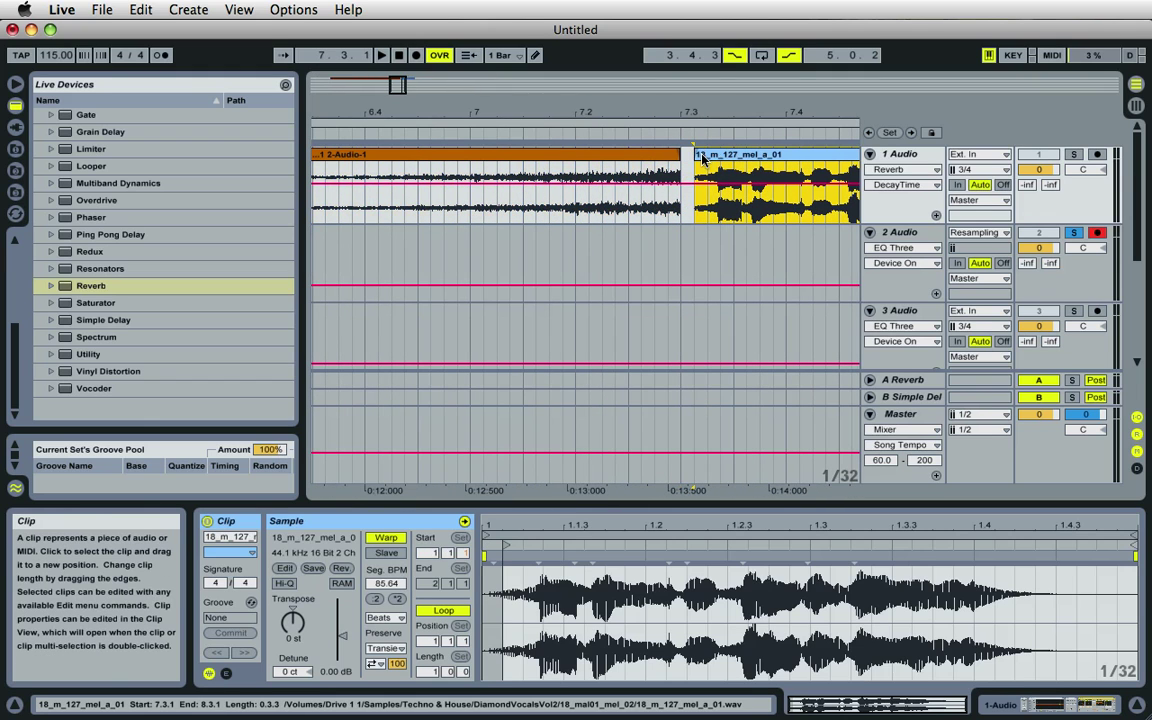
pyautogui.moveTo(703, 158); pyautogui.dragTo(645, 98)
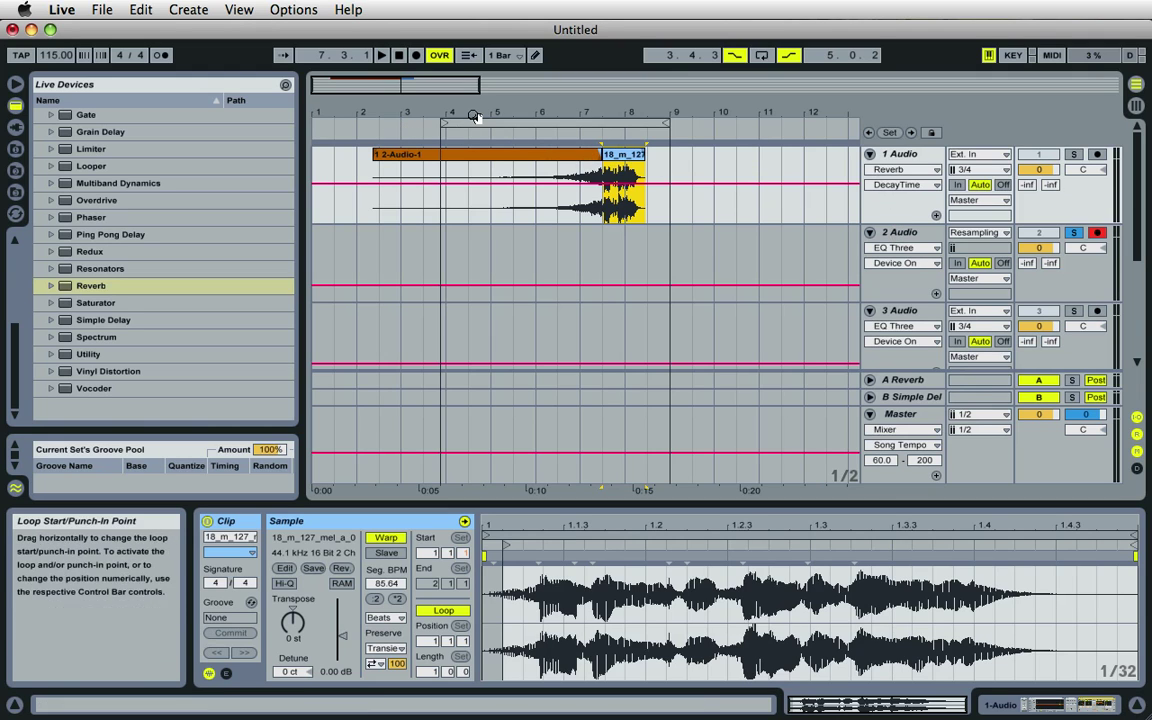
pyautogui.moveTo(476, 116); pyautogui.dragTo(393, 122)
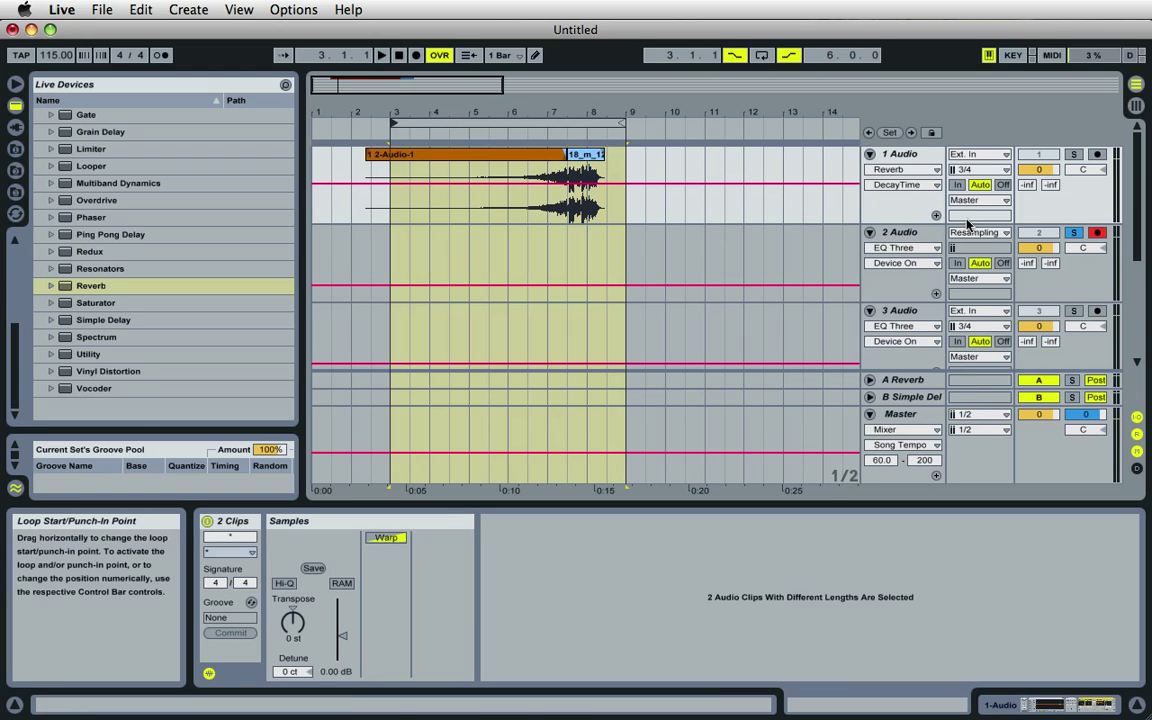
# Unsolo track 2, switch off track 1's Reverb, and audition the swell from around bar 6.
pyautogui.click(1075, 233)
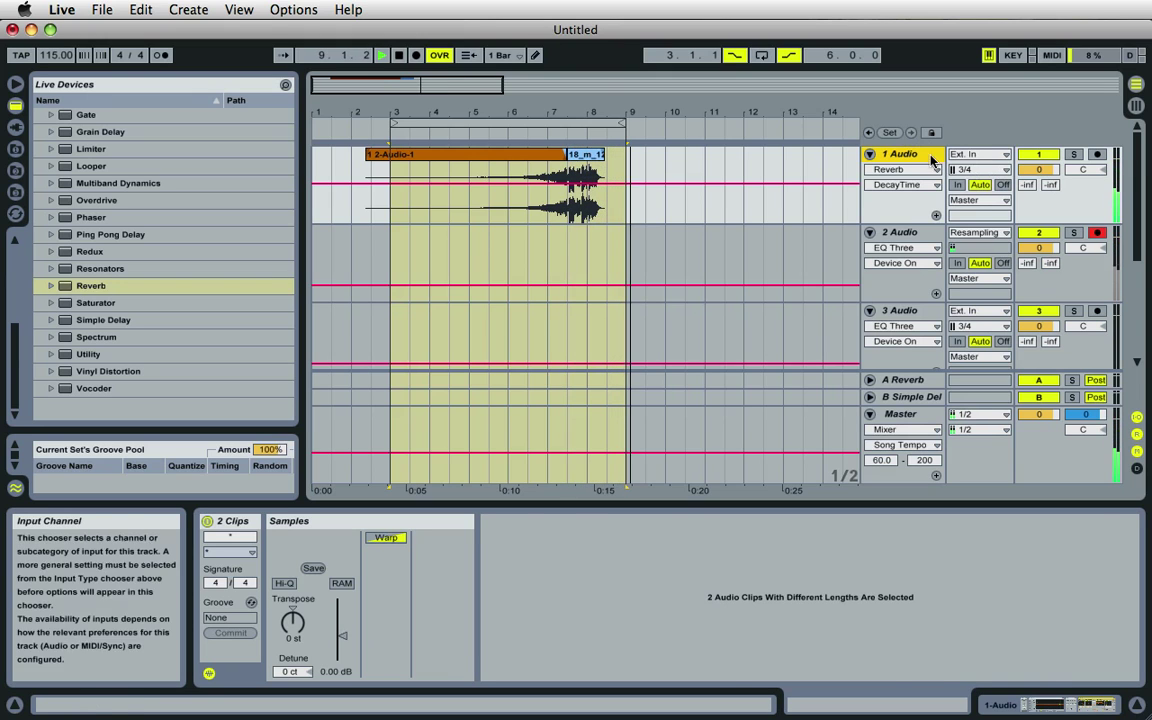
pyautogui.doubleClick(898, 154)
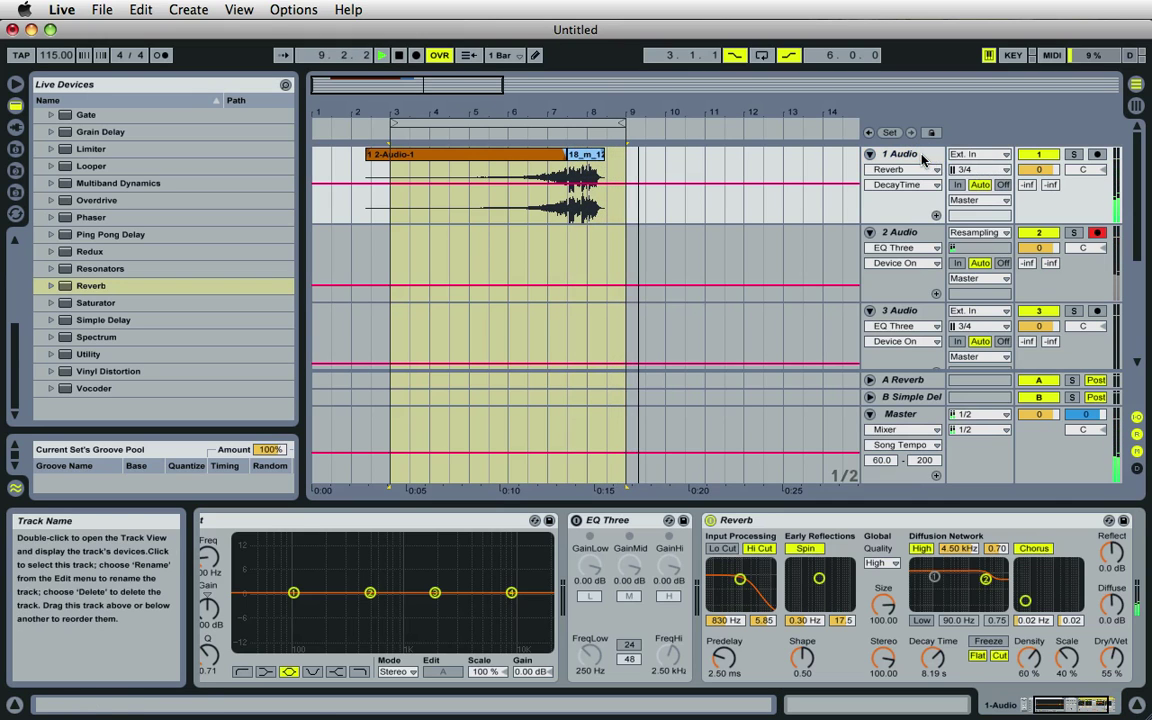
pyautogui.click(710, 520)
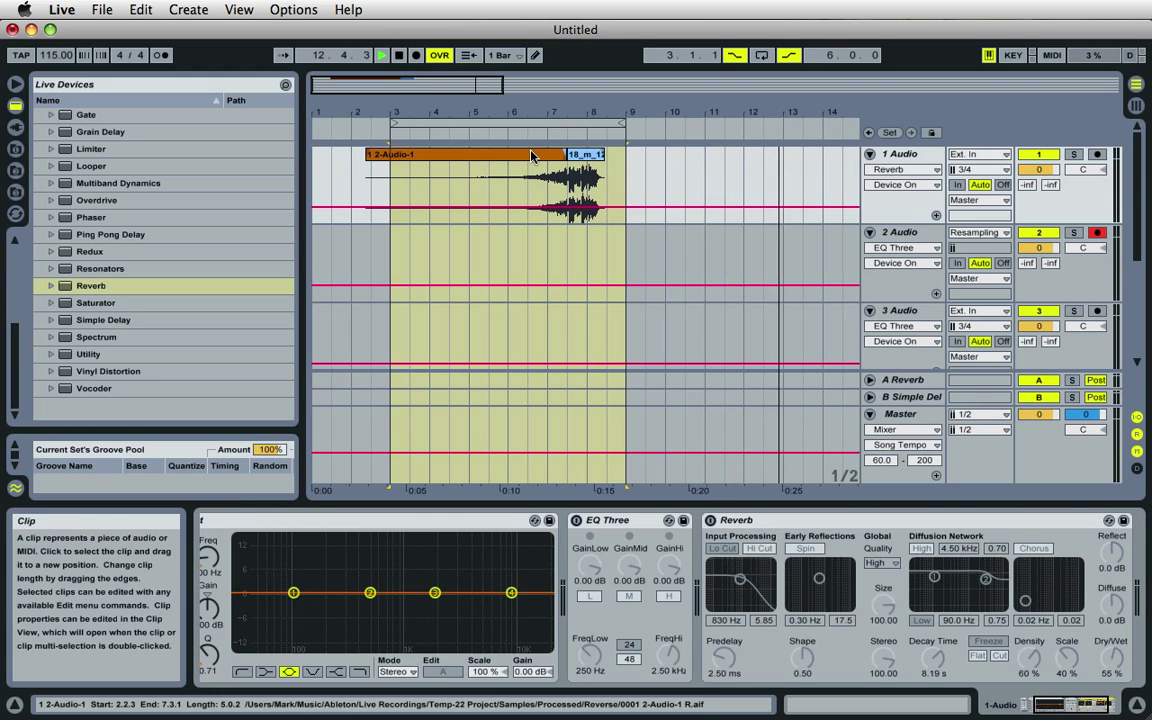
pyautogui.click(513, 170)
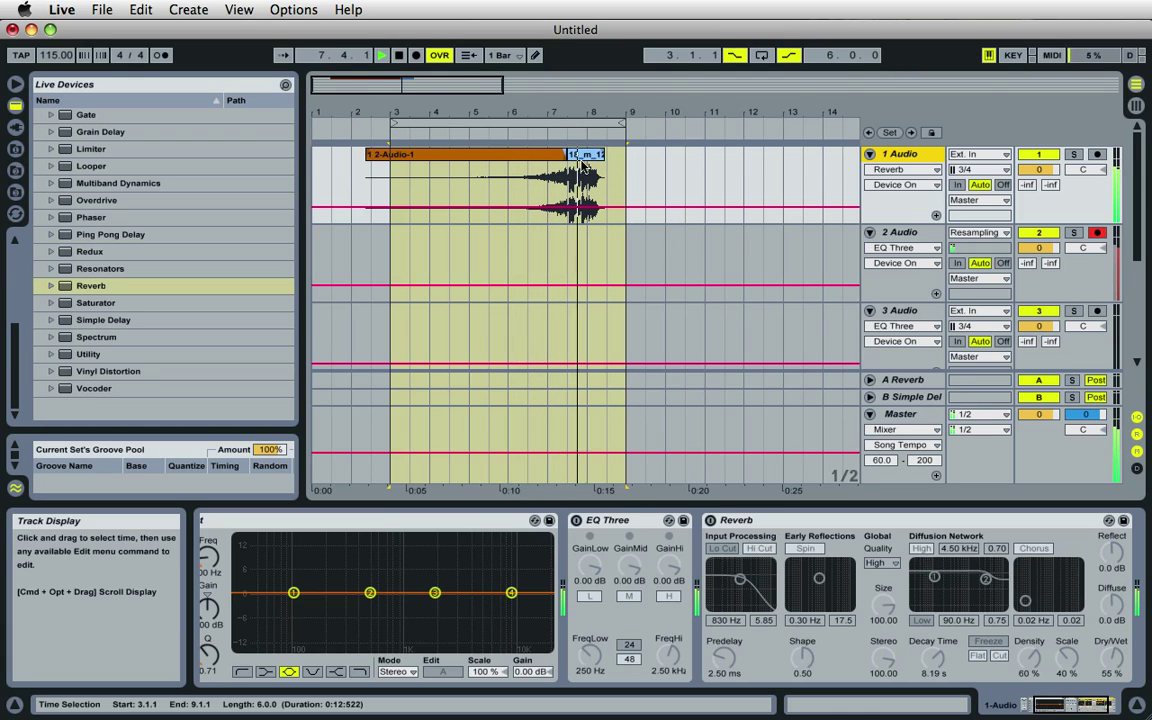
pyautogui.click(398, 55)
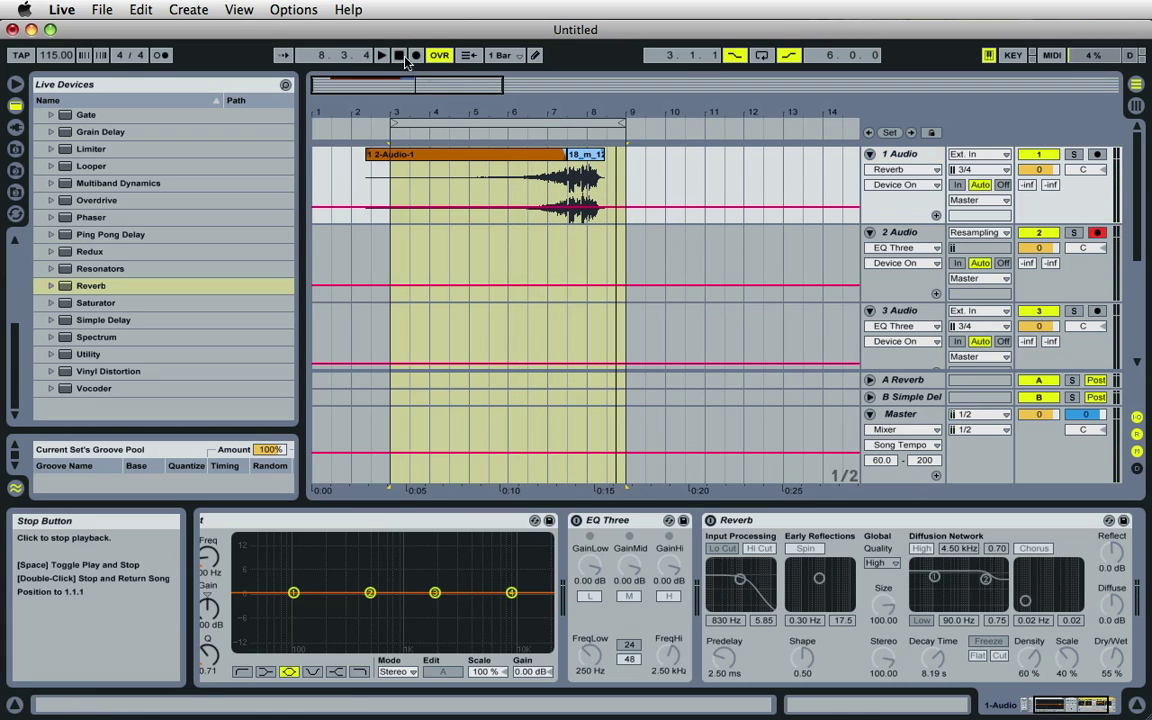